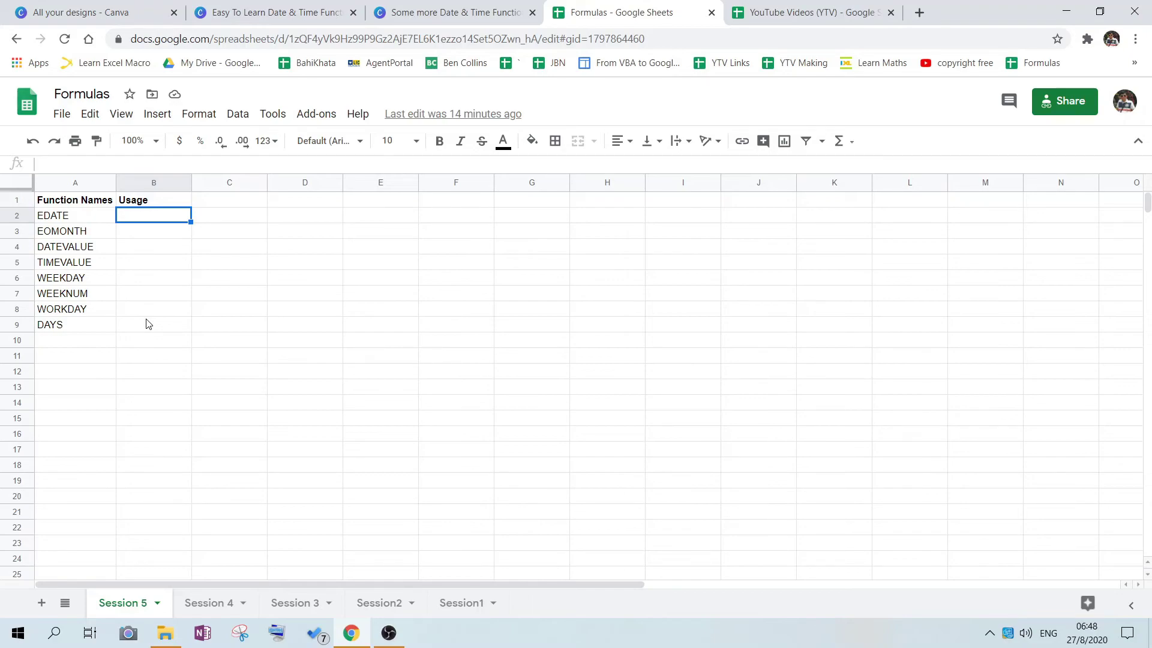
Enter =EDATE(TODAY(),5) in cell B2 to calculate the date five months after today.
{"action": "type", "text": "="}
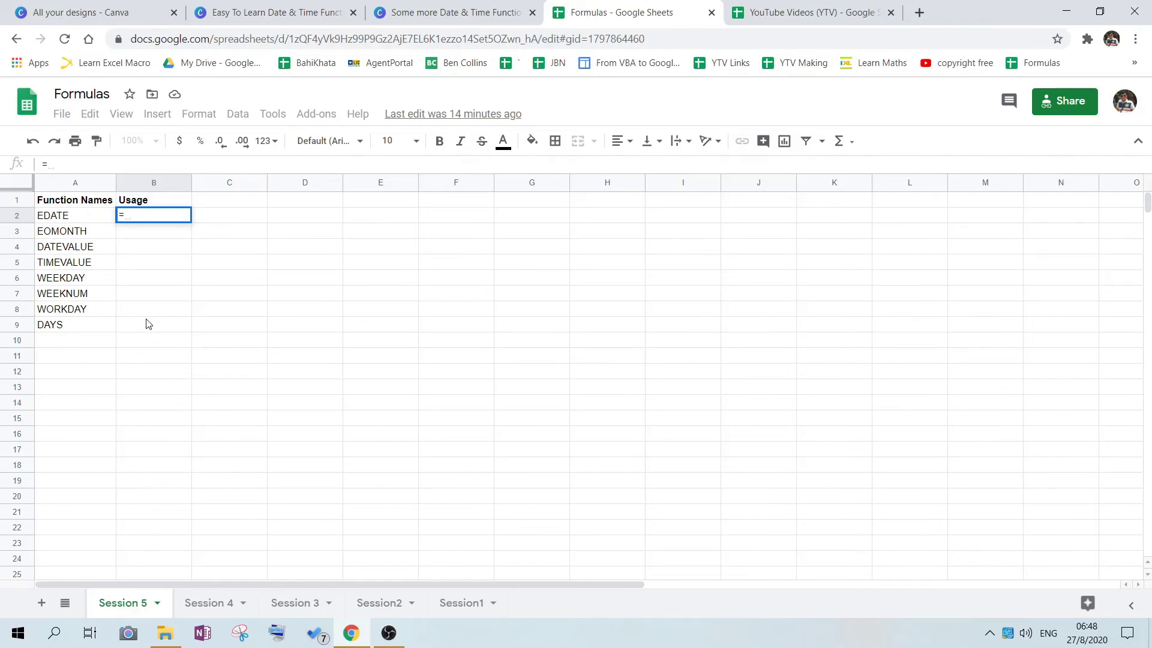
{"action": "type", "text": "ed"}
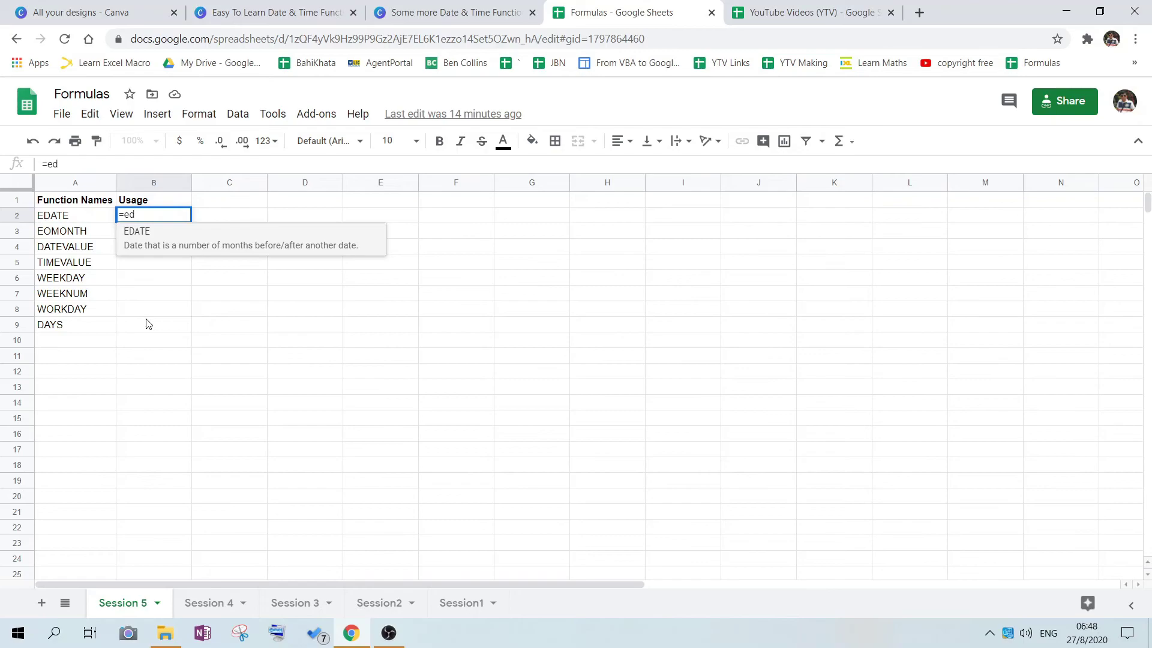
{"action": "left_click", "coordinate": [150, 238]}
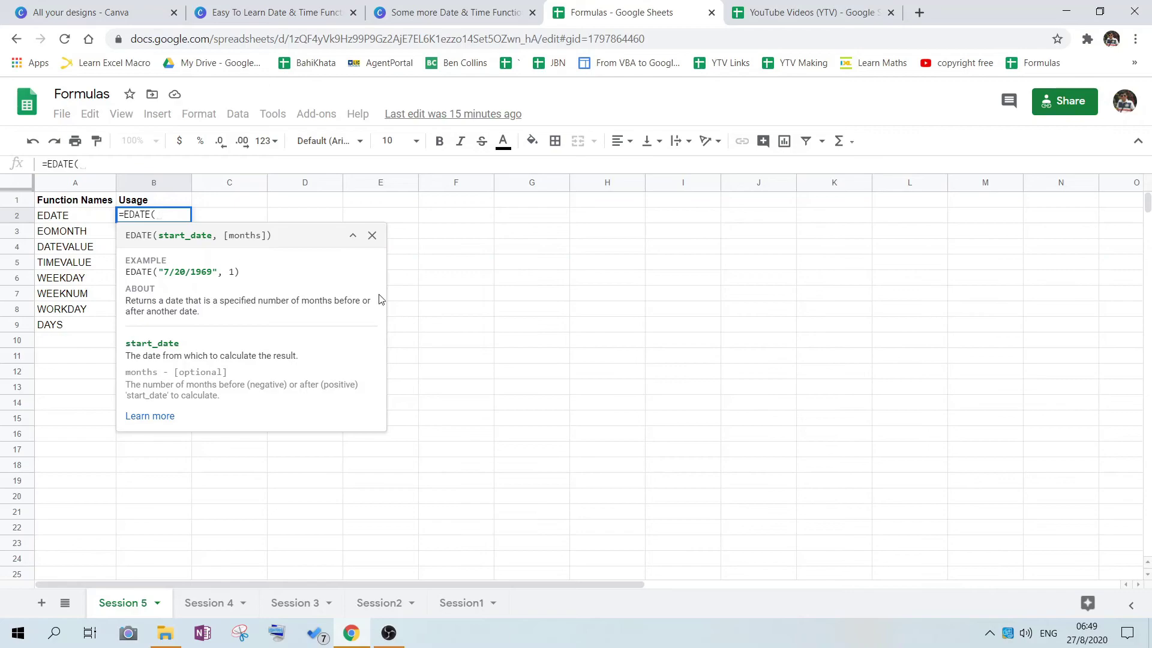
{"action": "mouse_move", "coordinate": [1073, 644]}
{"action": "type", "text": "to"}
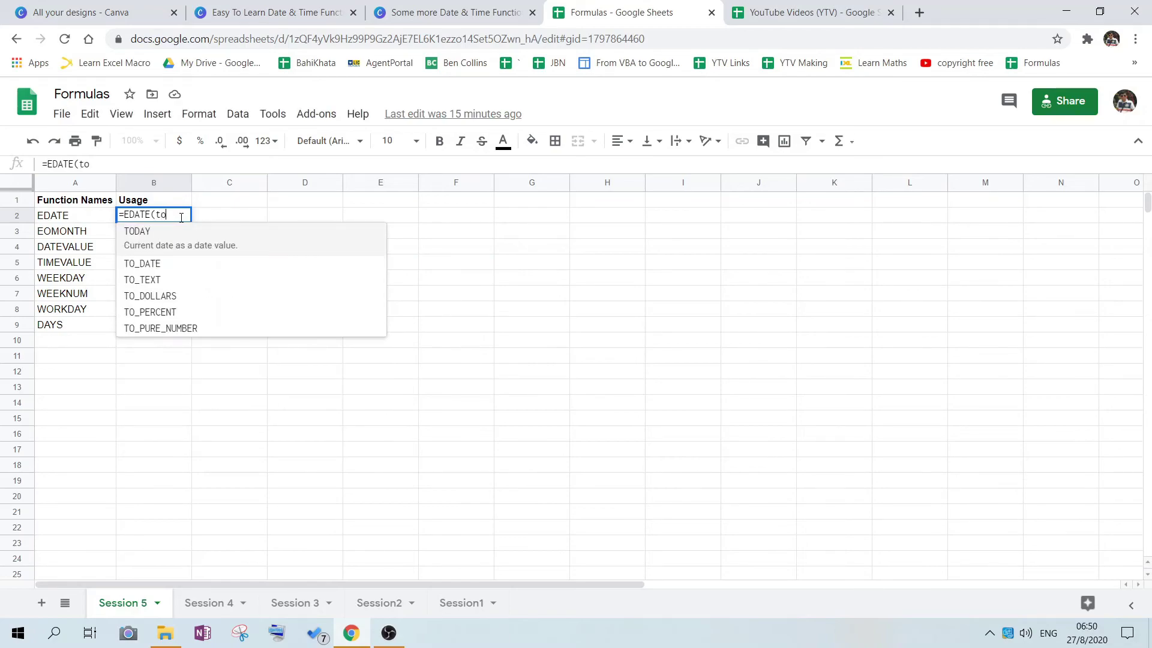
{"action": "key", "text": "Tab"}
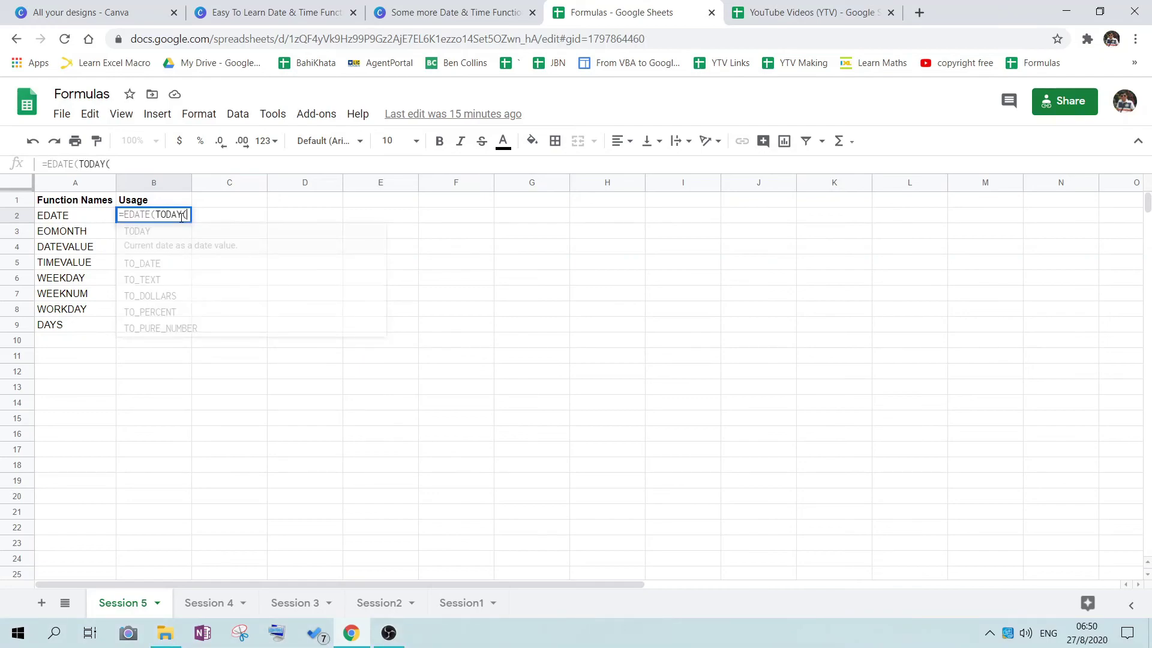
{"action": "type", "text": ")"}
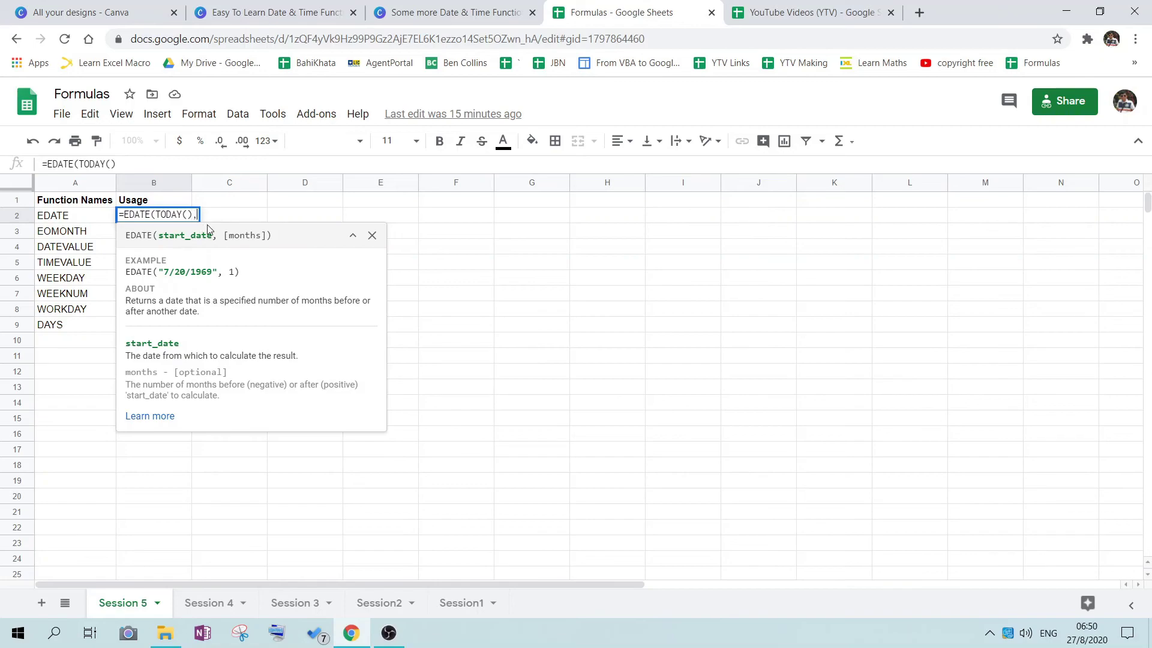
{"action": "type", "text": ","}
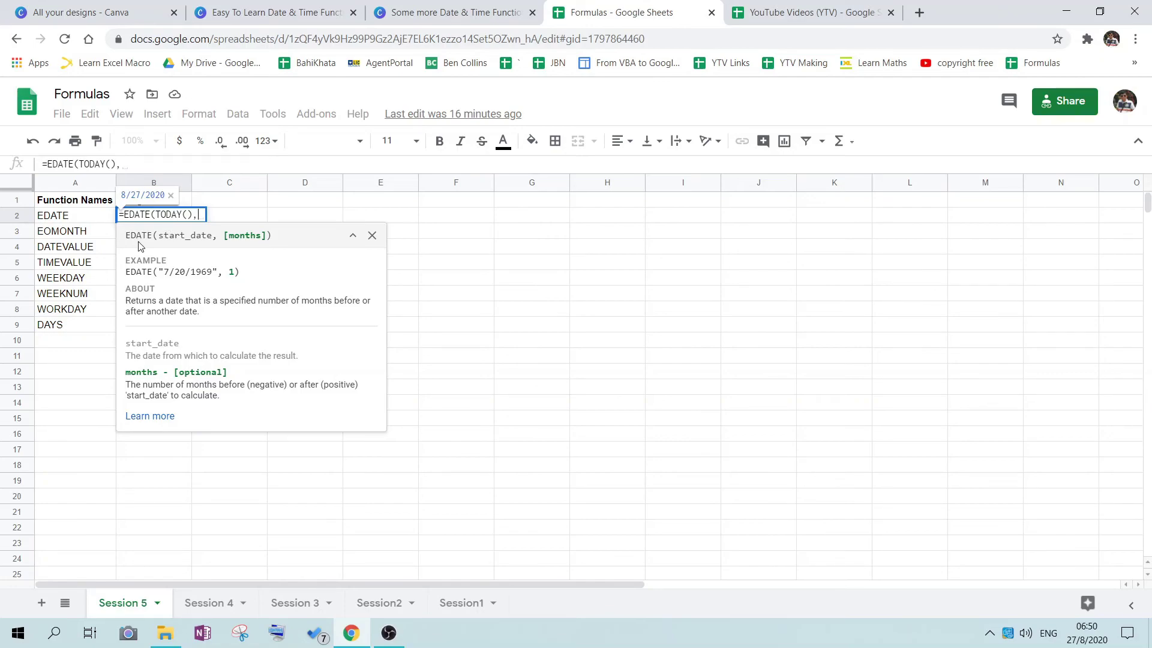
{"action": "type", "text": "5"}
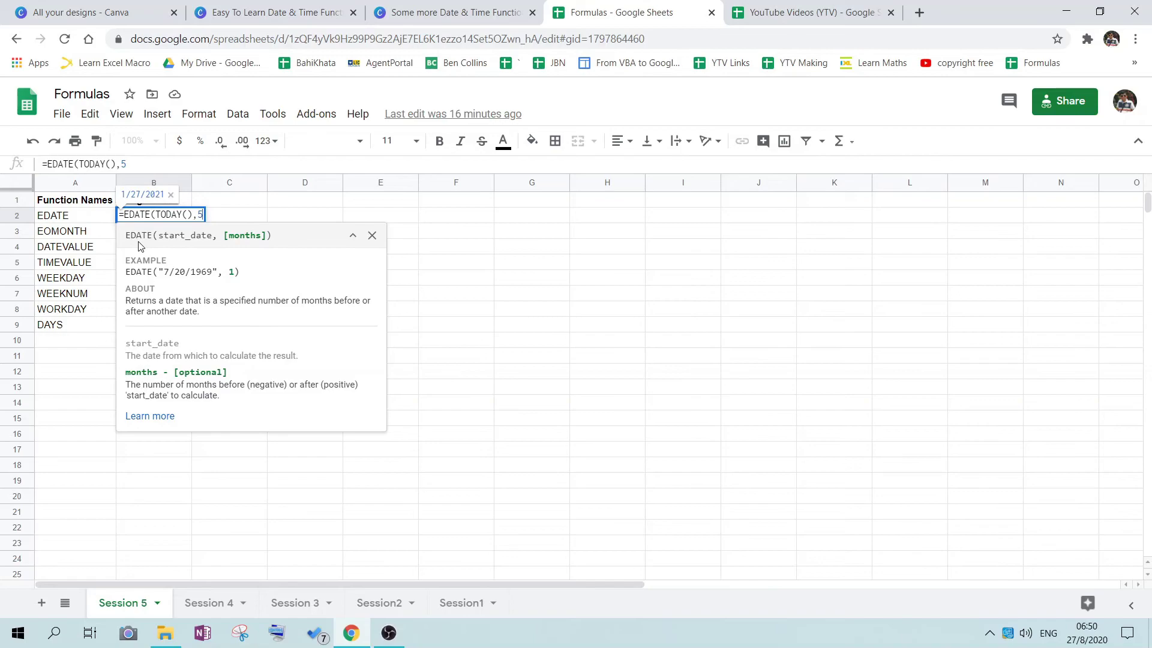
{"action": "type", "text": ")"}
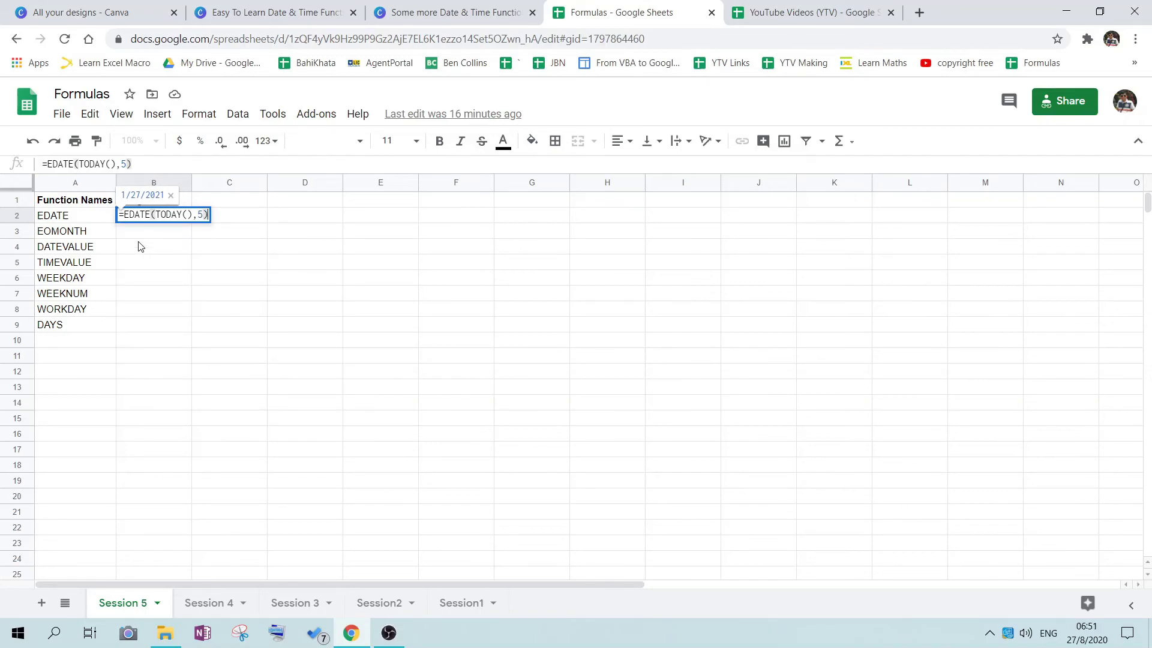
{"action": "key", "text": "Return"}
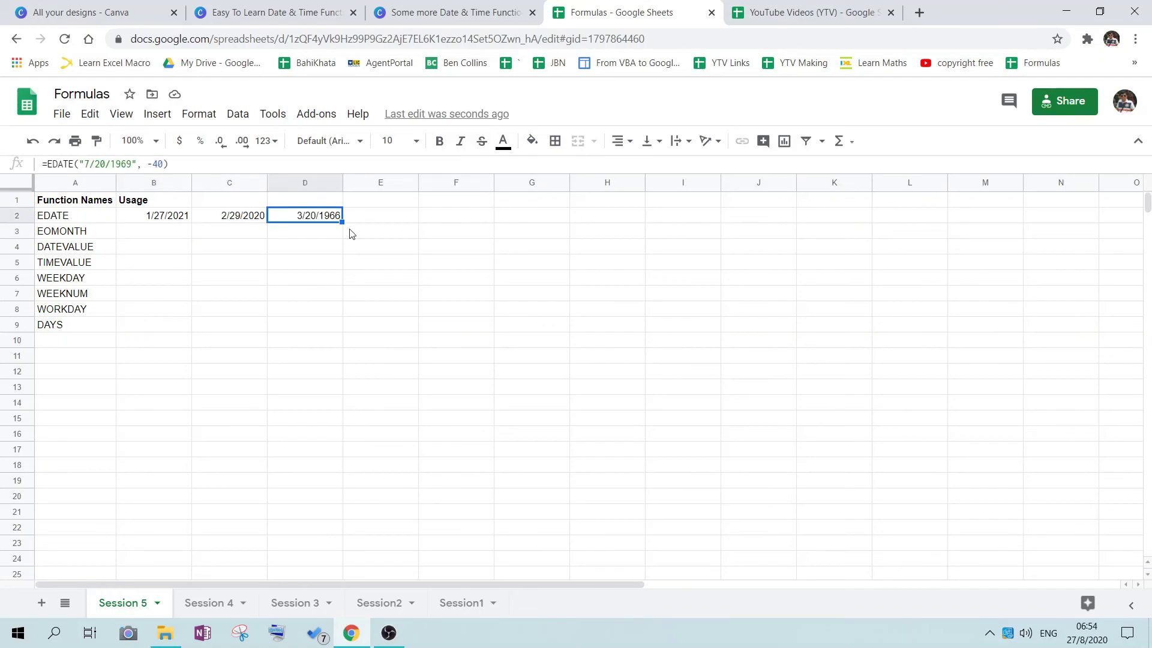
Enter =EOMONTH(TODAY(),0) in cell B3 to calculate the last day of the current month.
{"action": "key", "text": "Left"}
{"action": "key", "text": "Left"}
{"action": "key", "text": "Left"}
{"action": "key", "text": "Down"}
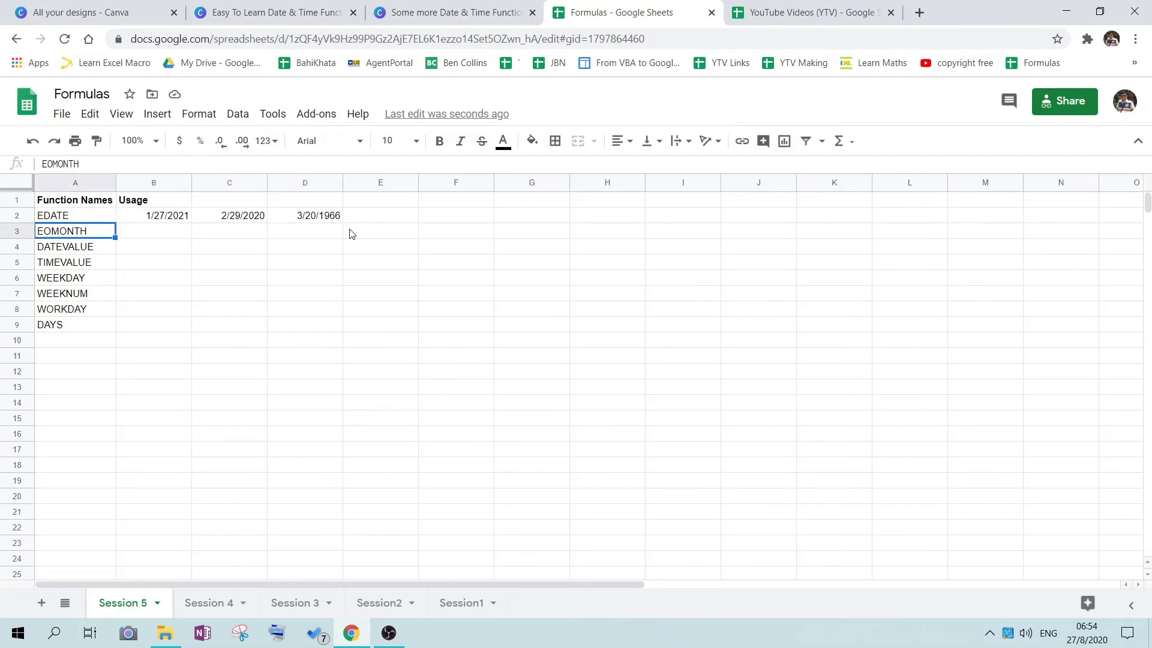
{"action": "key", "text": "Right"}
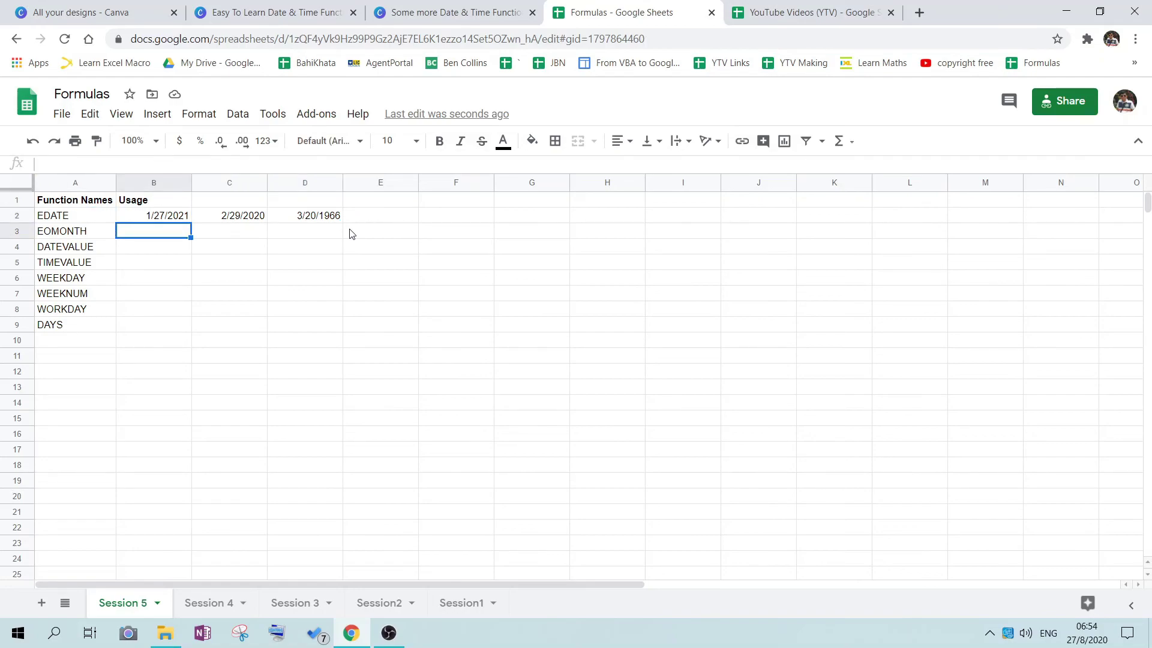
{"action": "type", "text": "=eo"}
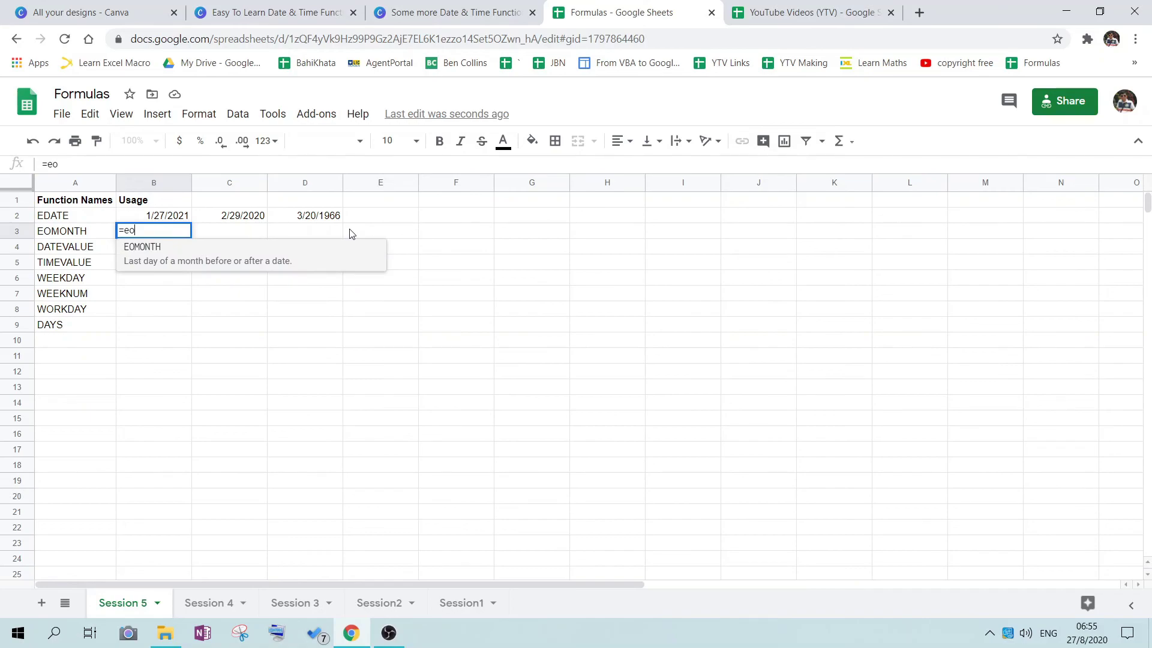
{"action": "key", "text": "Tab"}
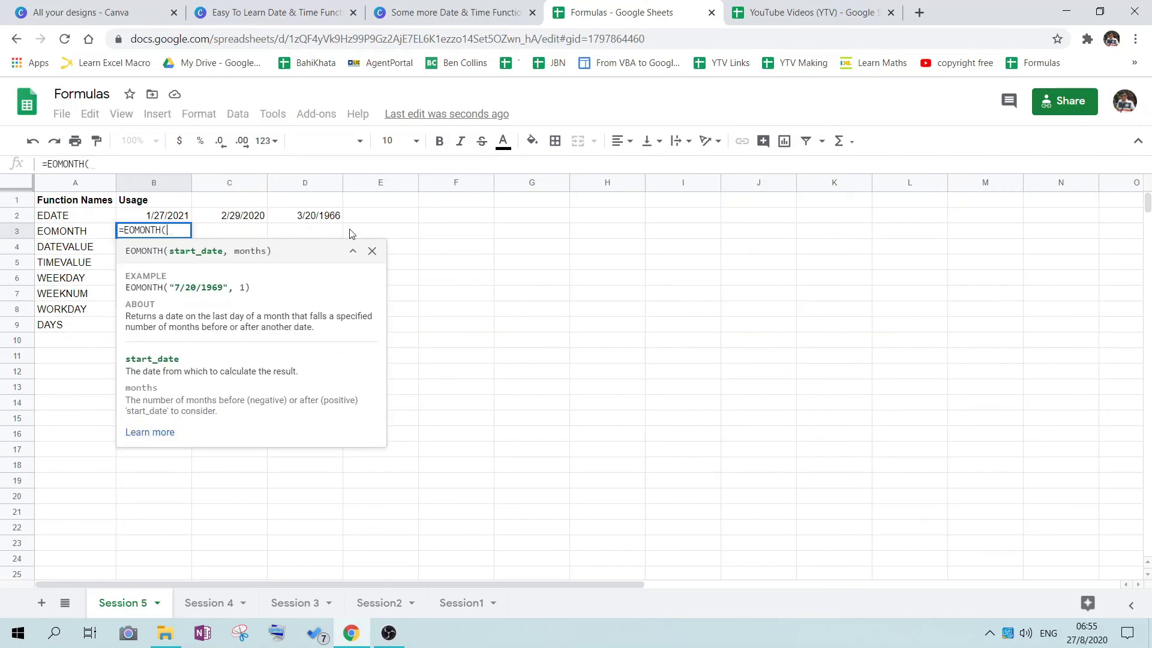
{"action": "type", "text": "tod"}
{"action": "key", "text": "Tab"}
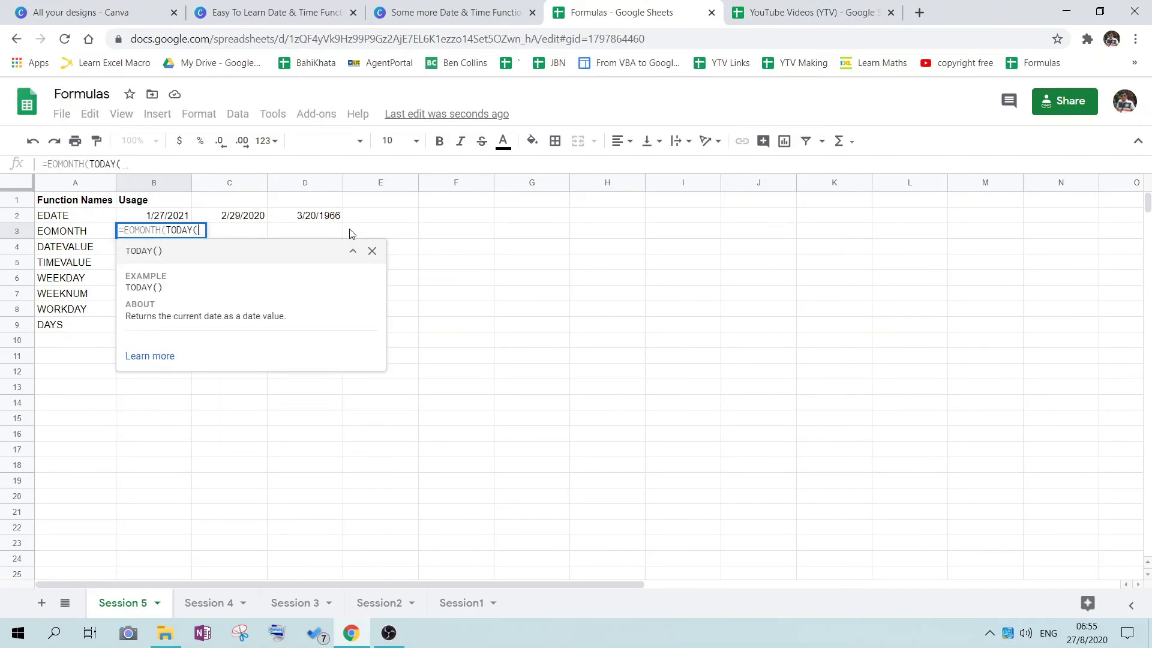
{"action": "type", "text": "),"}
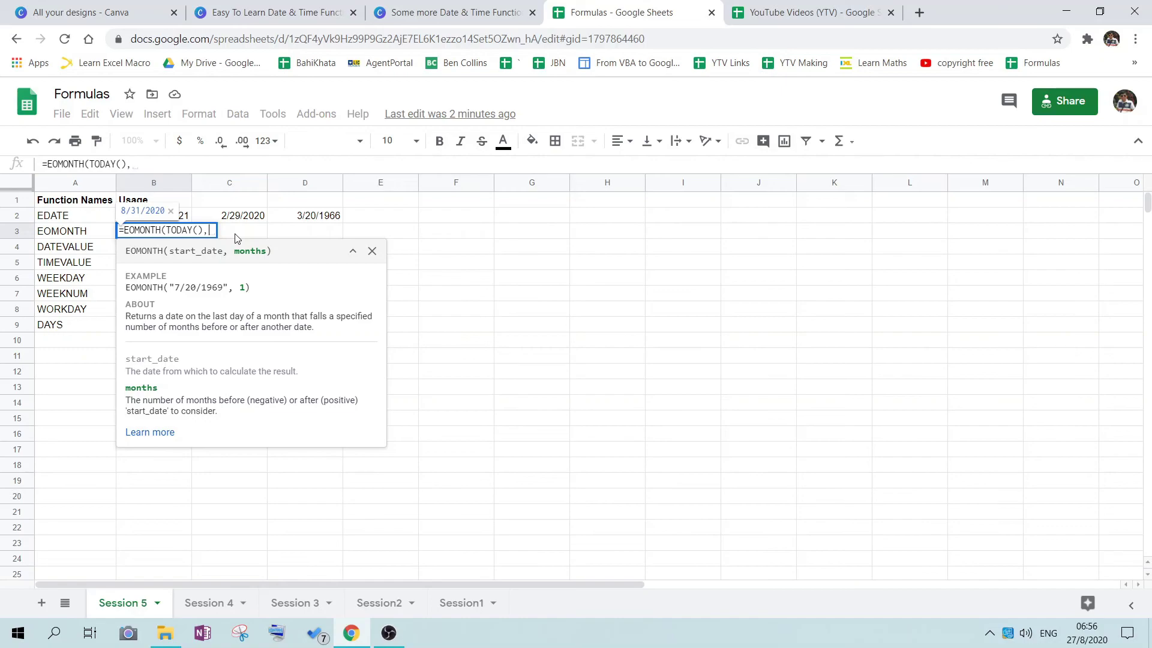
{"action": "type", "text": "0"}
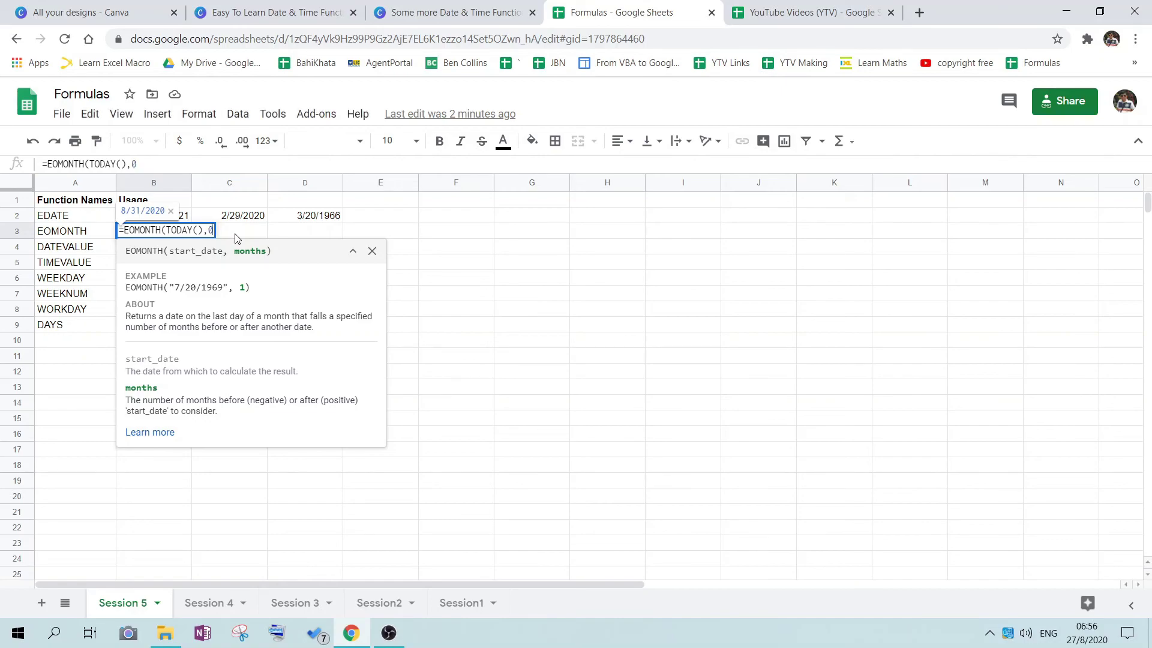
{"action": "type", "text": ")"}
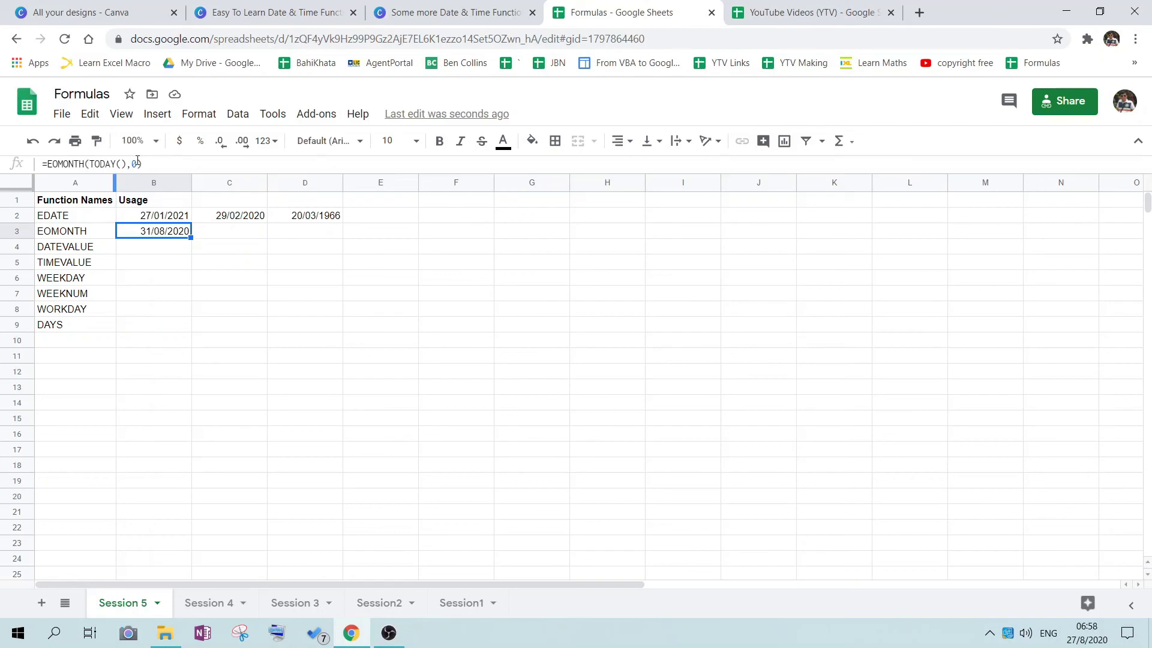
Set the months argument of the EOMONTH formula in B3 to 1.
{"action": "left_click", "coordinate": [136, 163]}
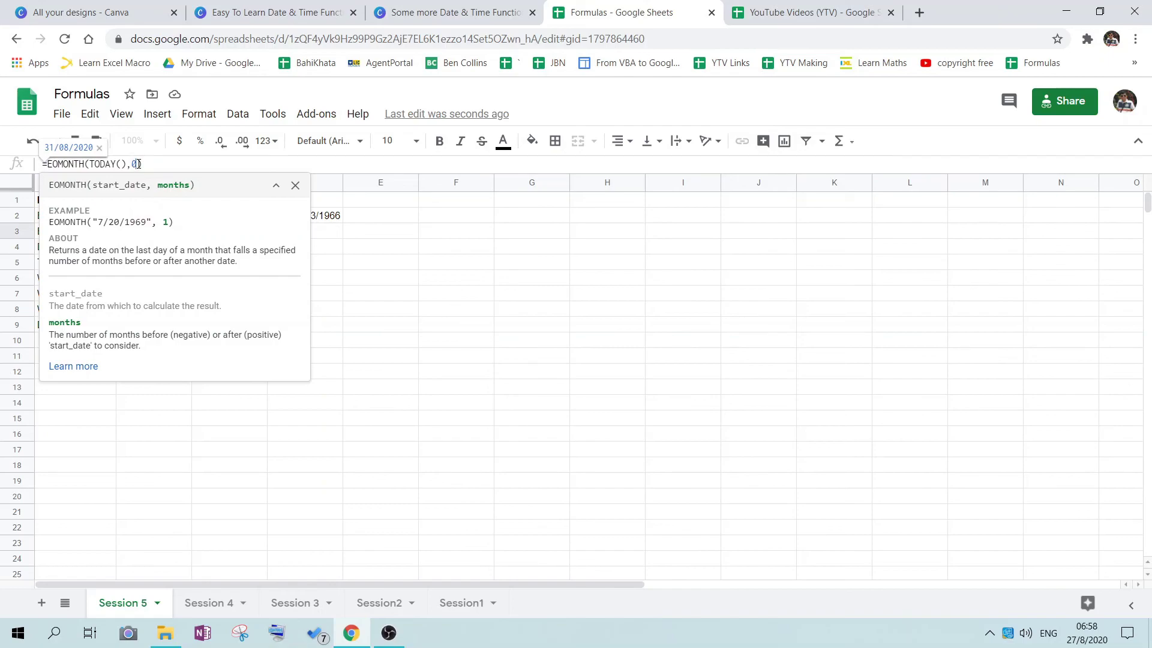
{"action": "key", "text": "BackSpace"}
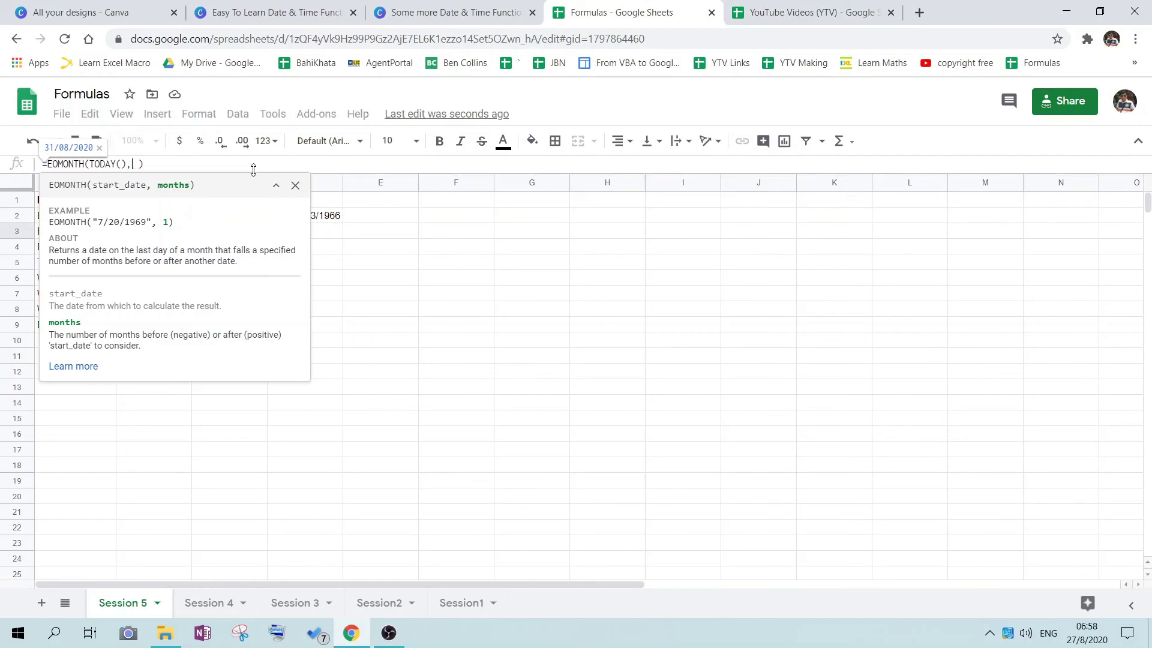
{"action": "type", "text": "1"}
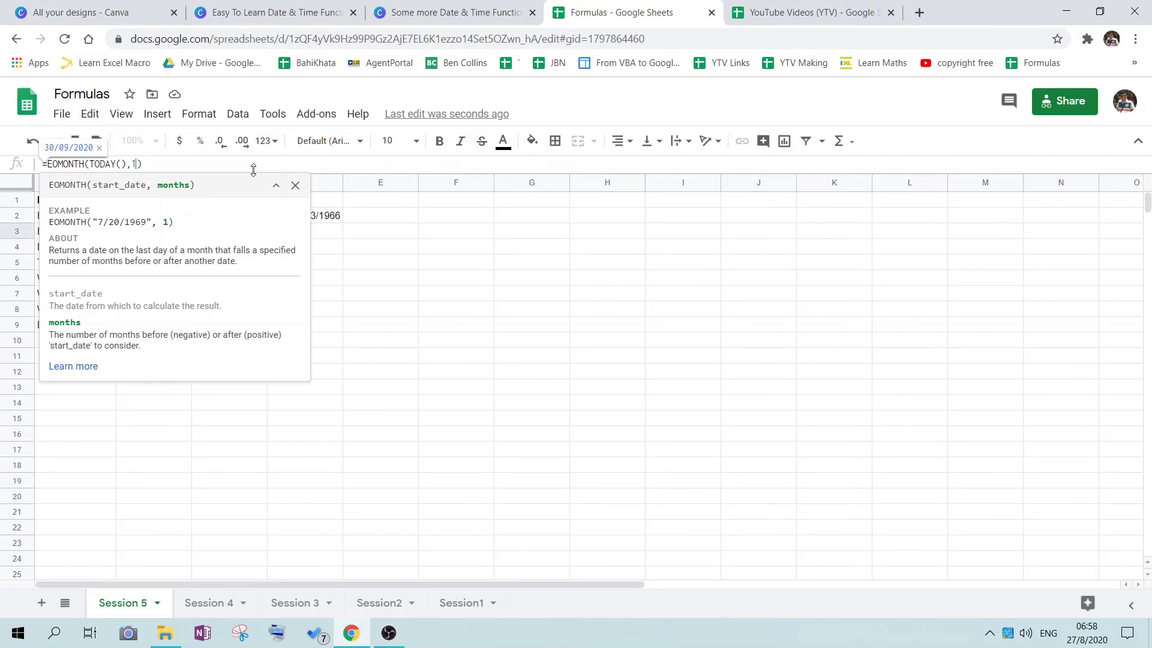
{"action": "key", "text": "Return"}
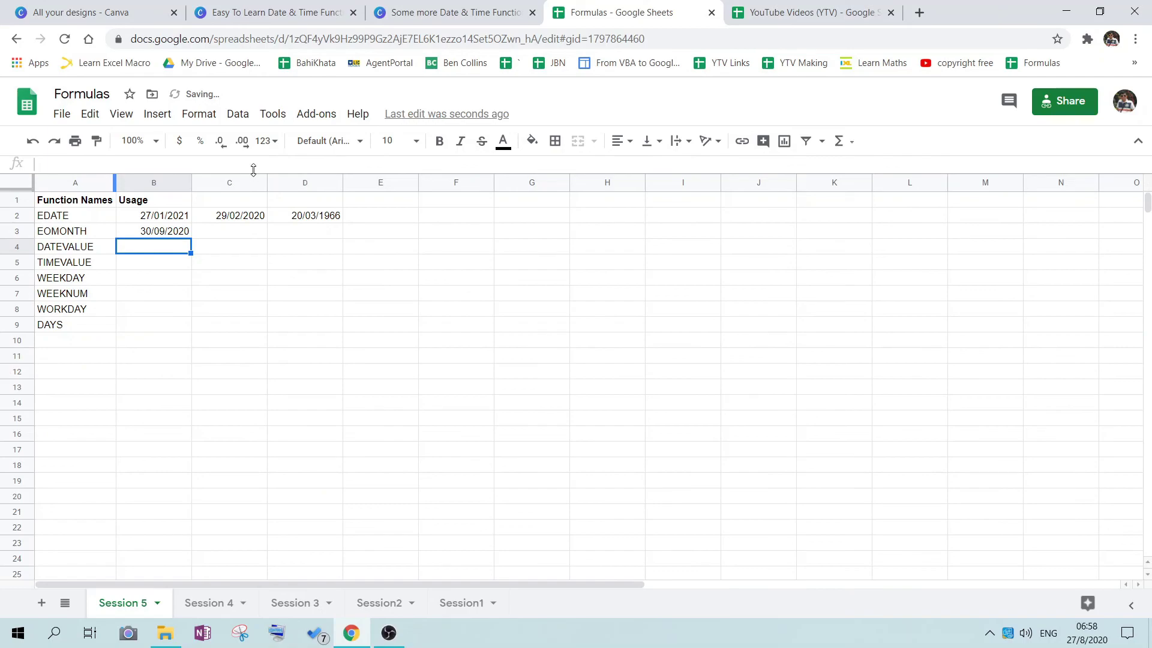
Change the EOMONTH formula in B3 to use -3 as its months argument.
{"action": "key", "text": "Up"}
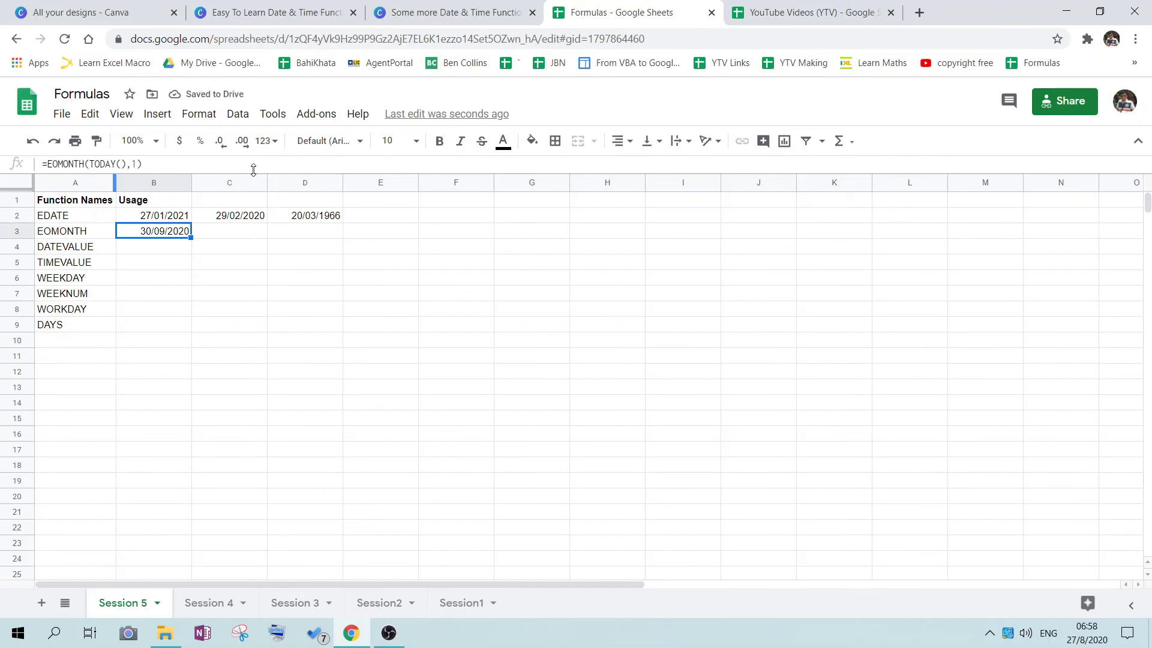
{"action": "left_click", "coordinate": [137, 164]}
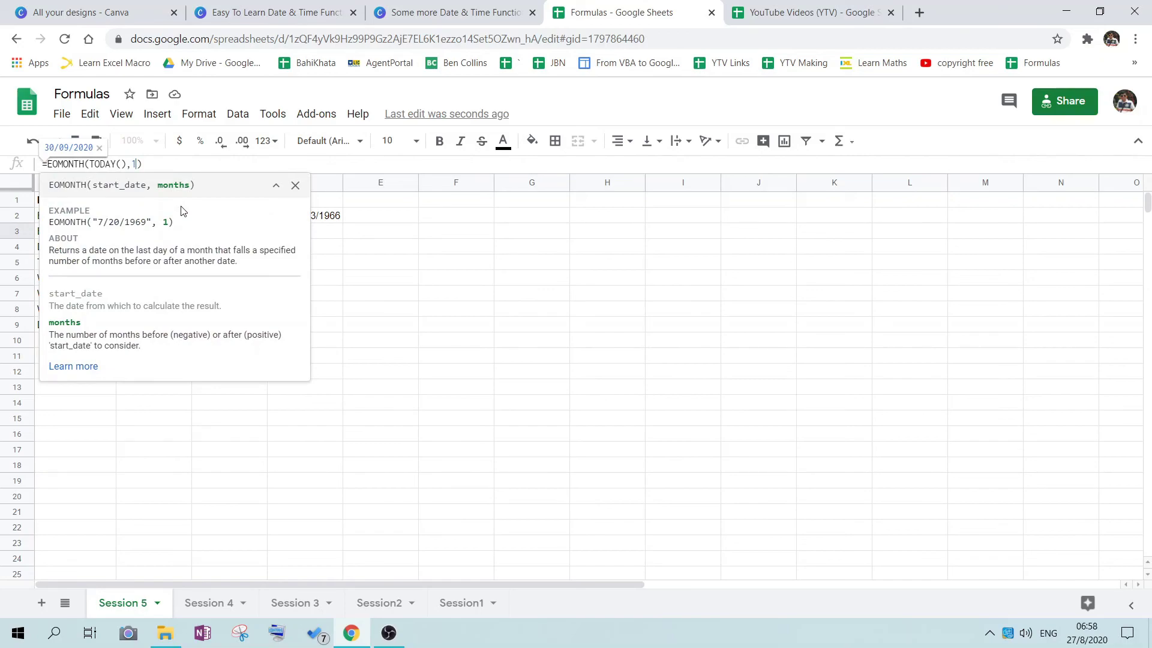
{"action": "key", "text": "BackSpace"}
{"action": "type", "text": "-"}
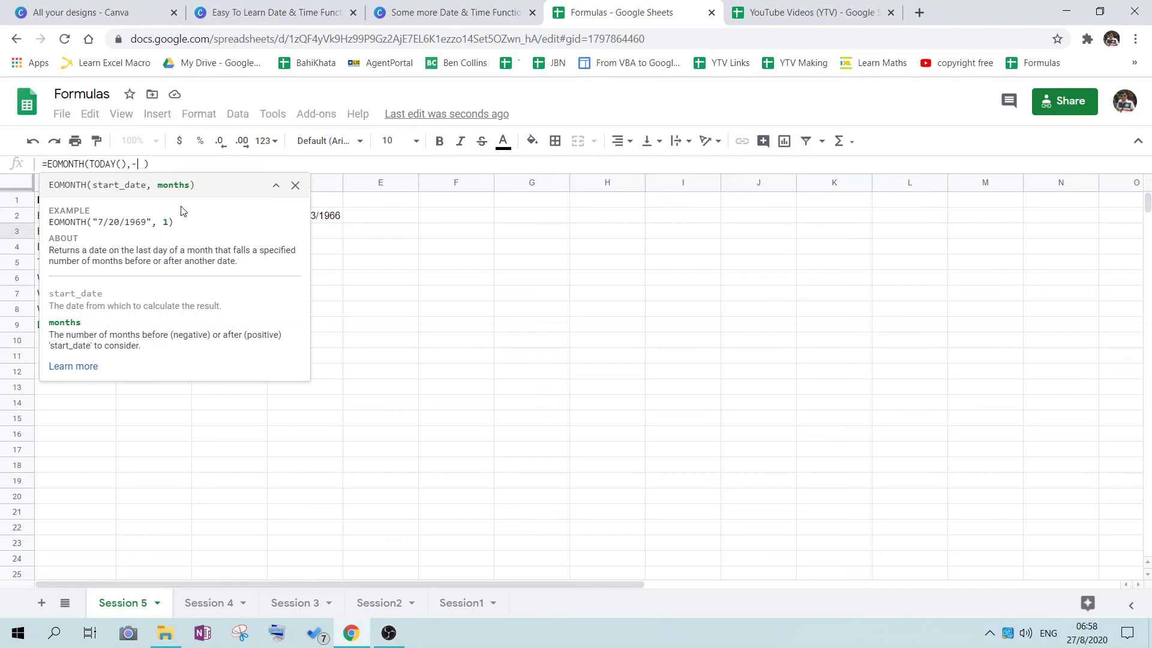
{"action": "type", "text": "3"}
{"action": "key", "text": "Return"}
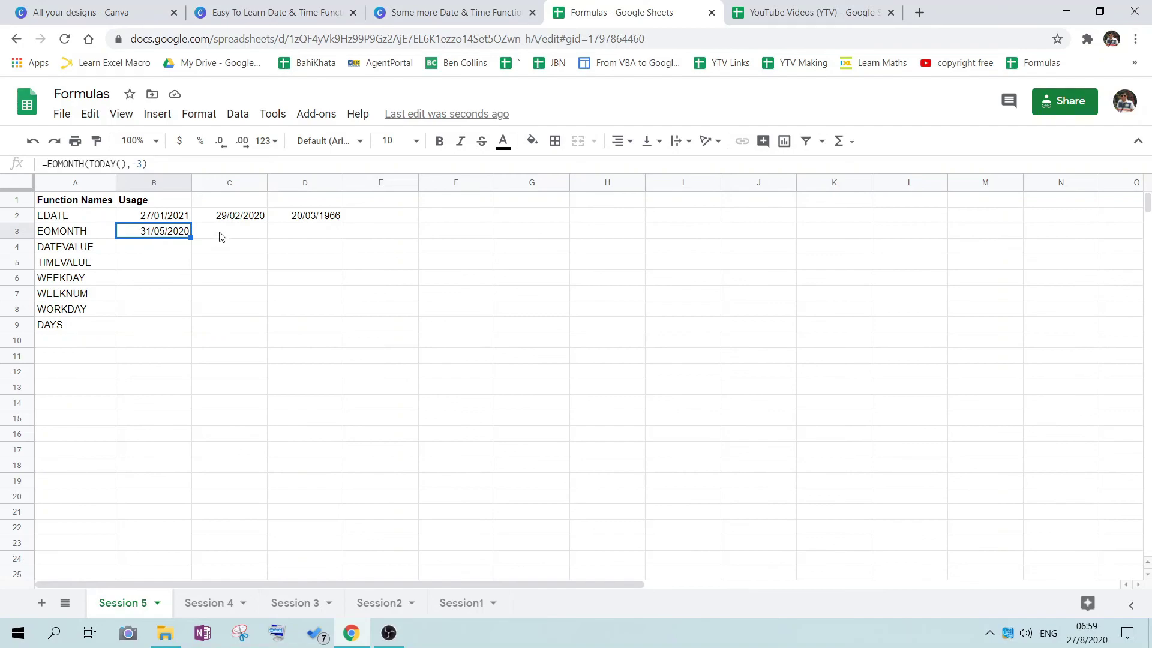
Enter =DATEVALUE("1969-7-20") in cell B4, copying the example from the function's help.
{"action": "key", "text": "Down"}
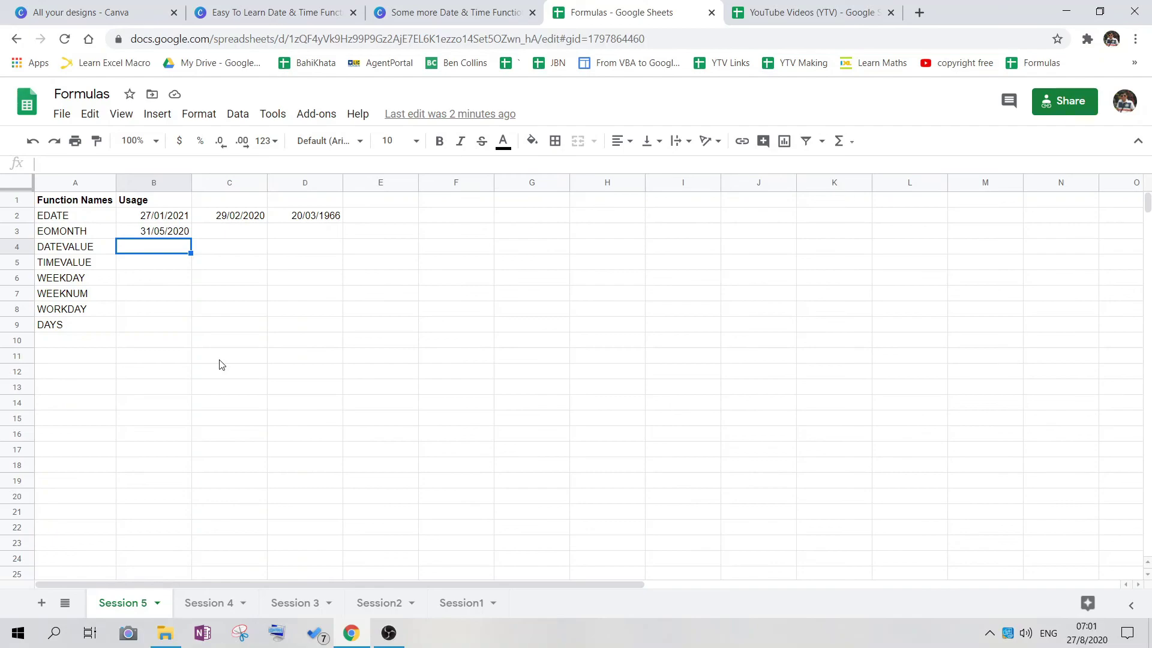
{"action": "type", "text": "=DATEVALUE("}
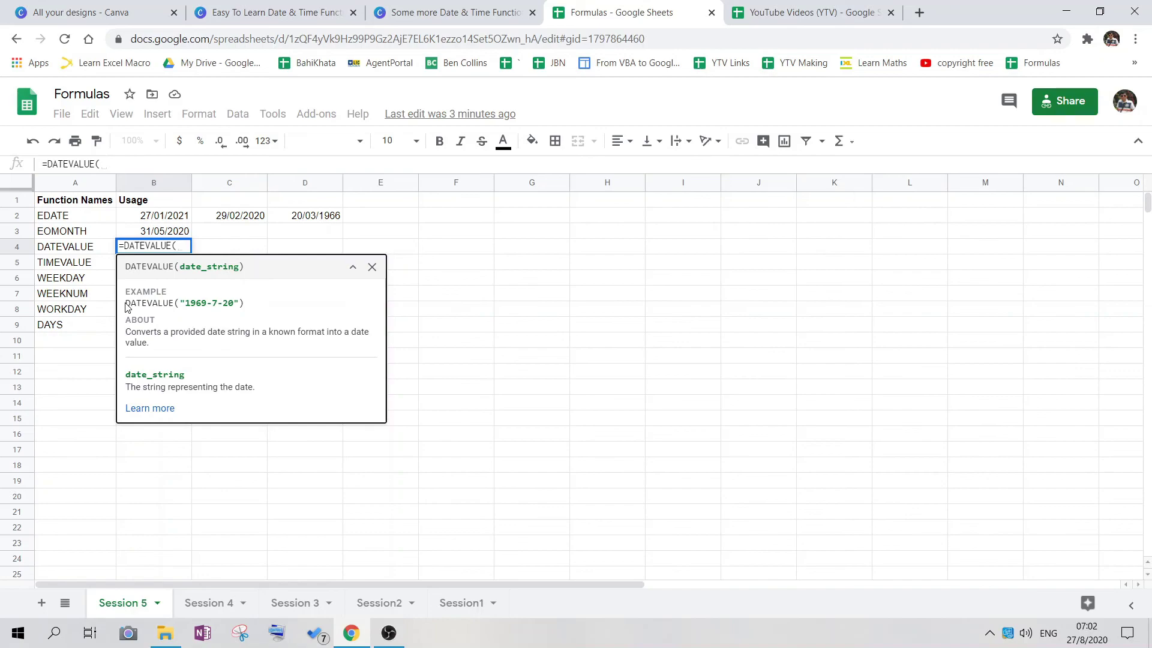
{"action": "left_click_drag", "start_coordinate": [126, 305], "coordinate": [248, 307]}
{"action": "key", "text": "ctrl+c"}
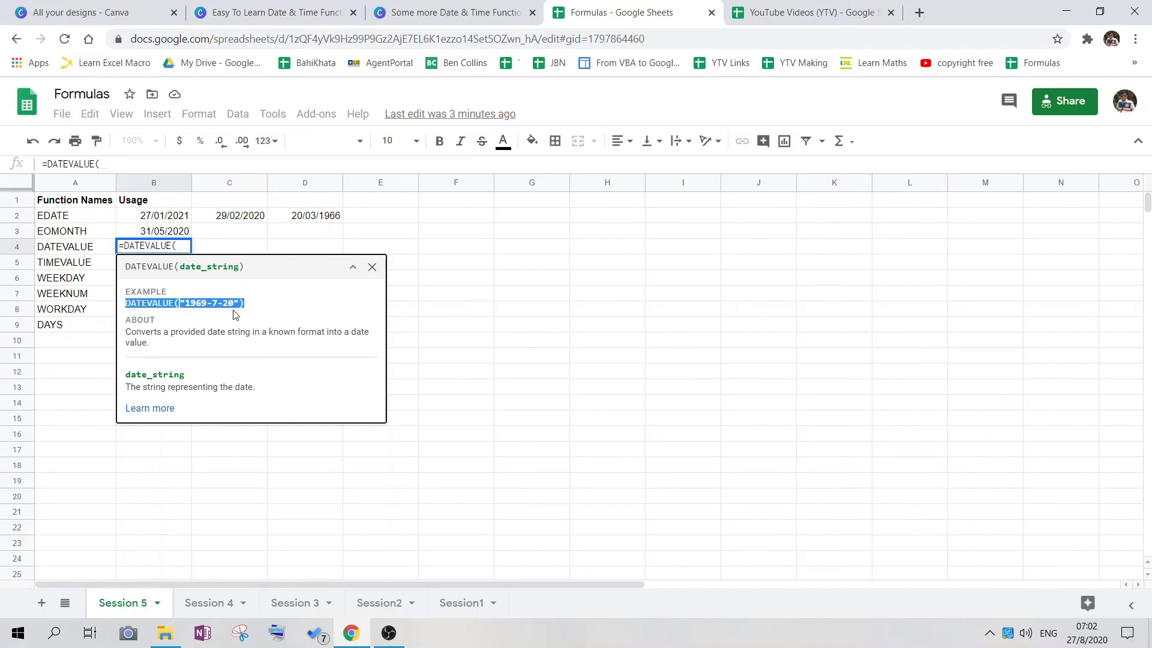
{"action": "key", "text": "Escape"}
{"action": "type", "text": "="}
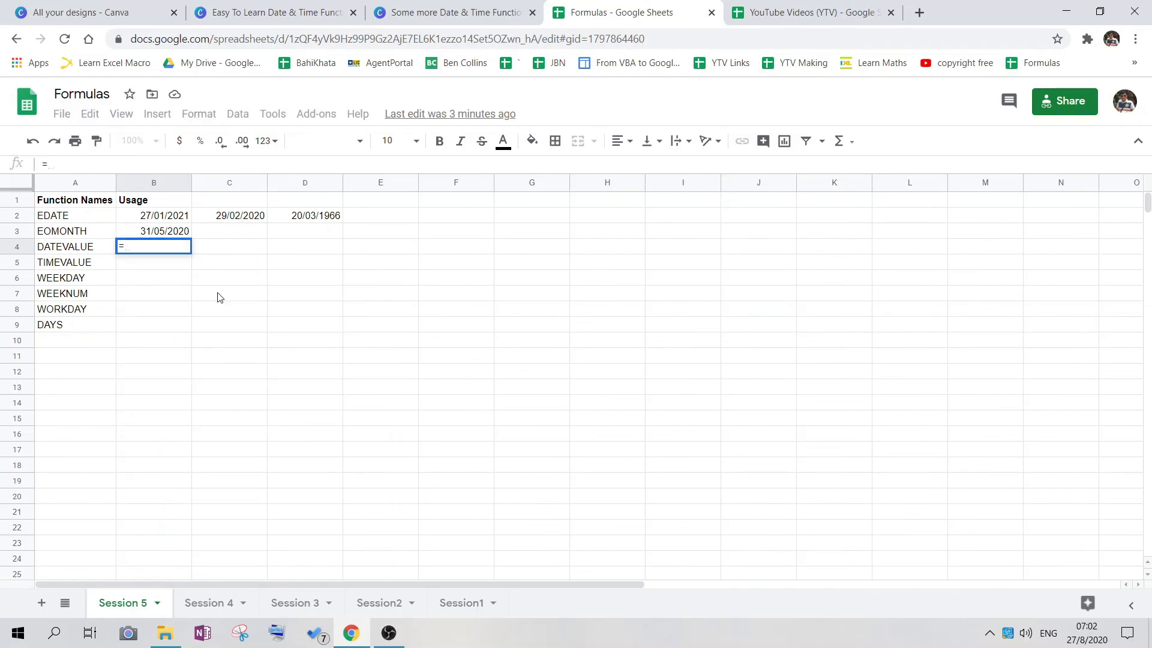
{"action": "key", "text": "ctrl+v"}
{"action": "key", "text": "Return"}
{"action": "key", "text": "Up"}
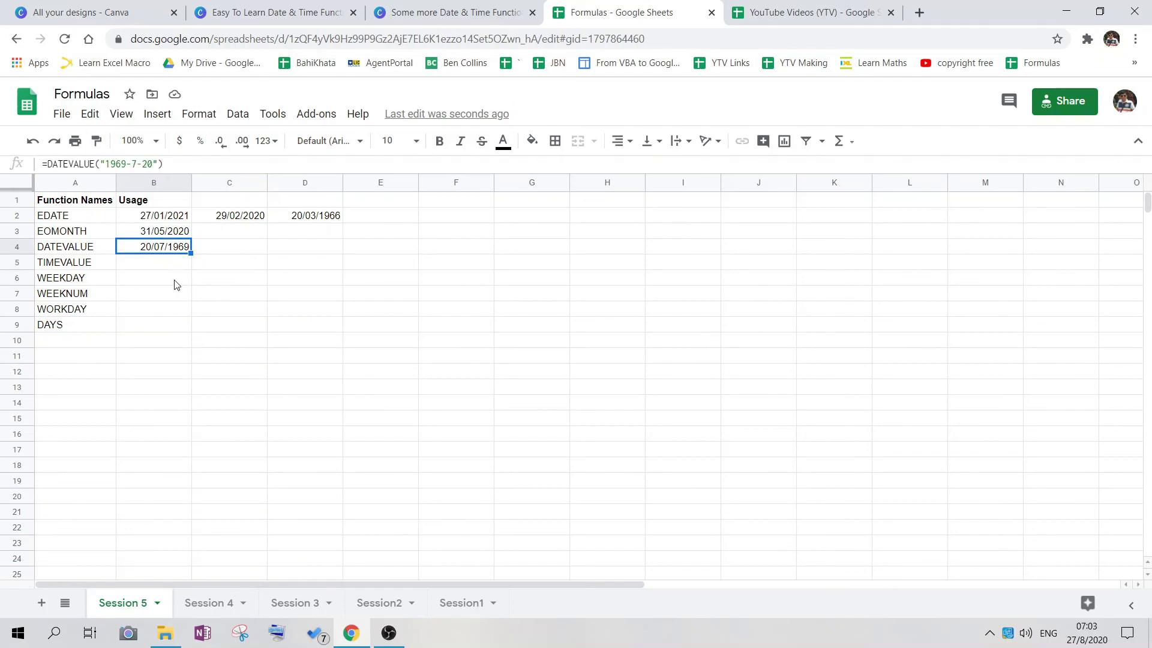
Enter =TIMEVALUE("8:20:00 PM") in cell B5 beside the TIMEVALUE label.
{"action": "key", "text": "Down"}
{"action": "type", "text": "="}
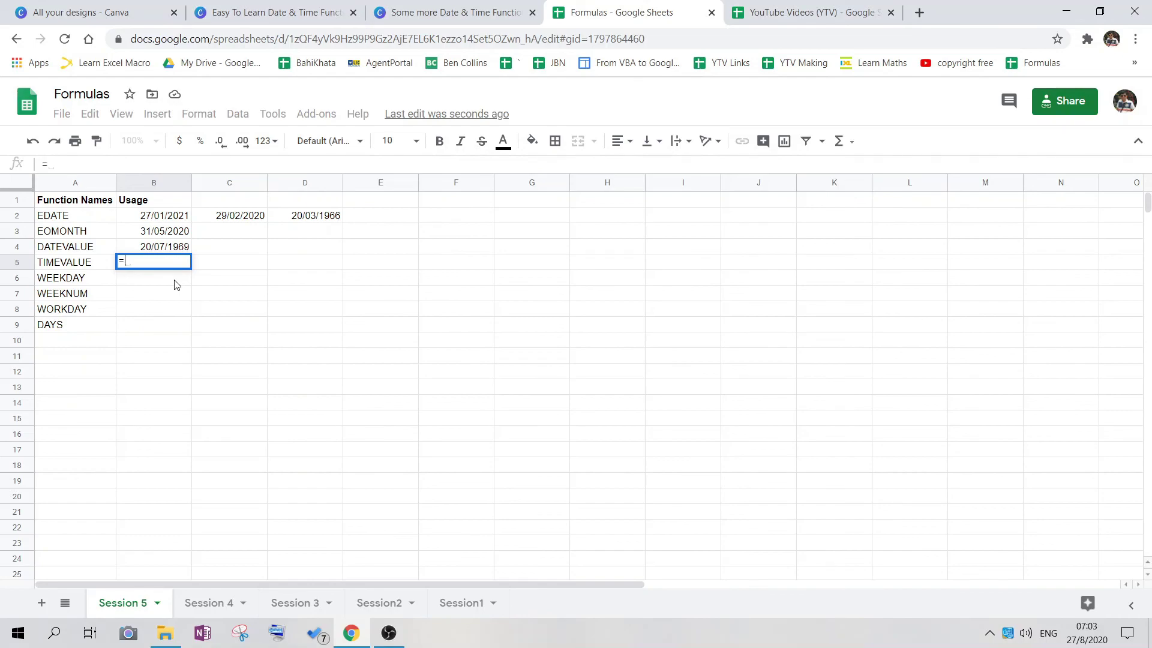
{"action": "type", "text": "TIMEV"}
{"action": "key", "text": "Tab"}
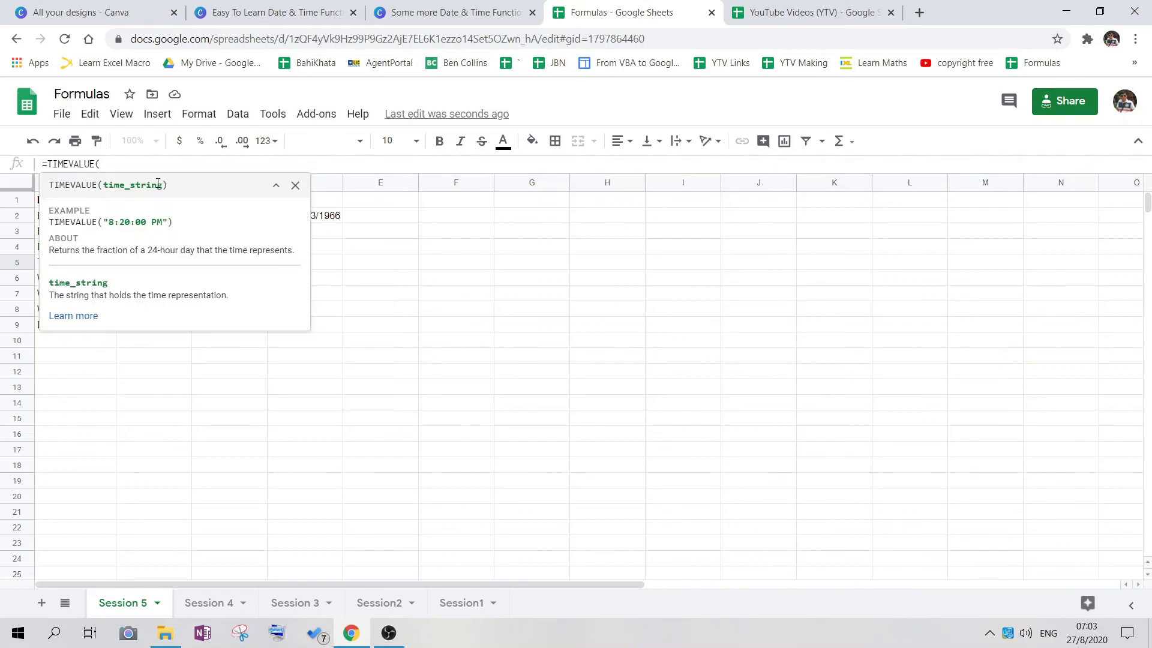
{"action": "type", "text": "\"8:20:00 PM\")"}
{"action": "key", "text": "ctrl+Return"}
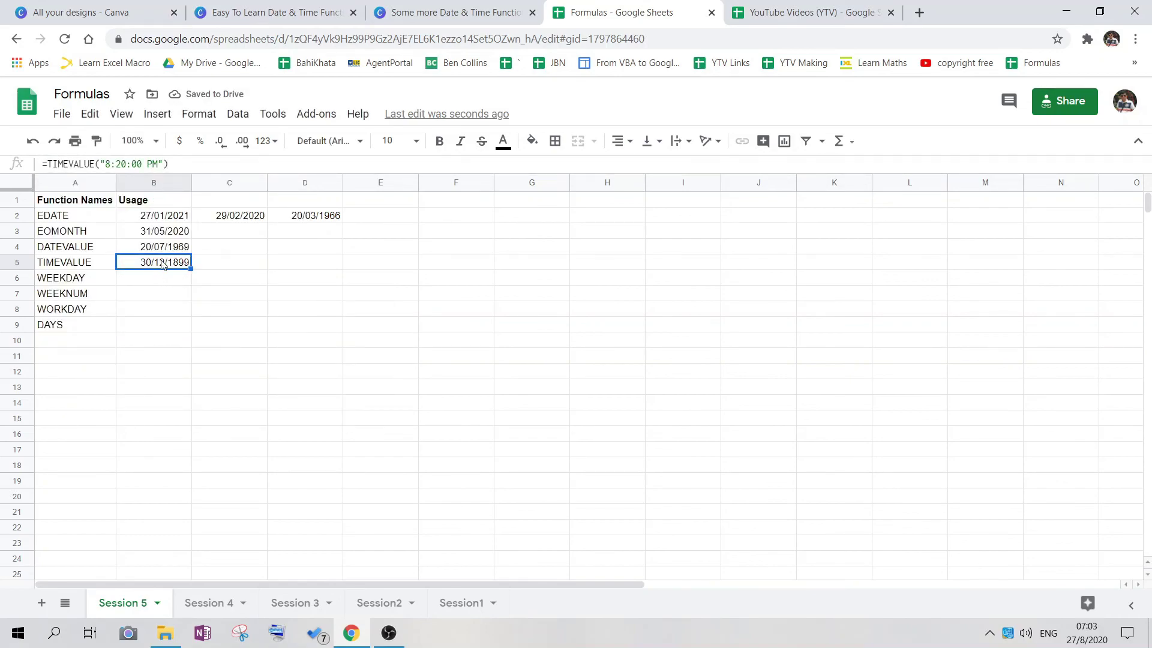
Format the TIMEVALUE result in cell B5 with the Time number format.
{"action": "left_click", "coordinate": [204, 115]}
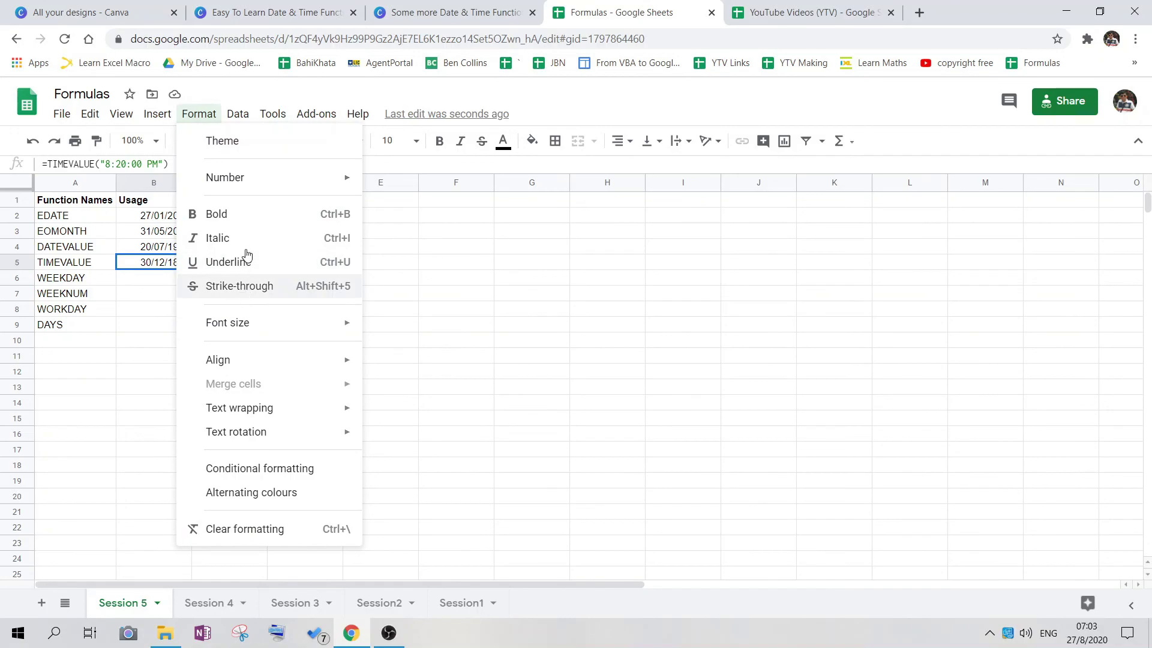
{"action": "mouse_move", "coordinate": [247, 184]}
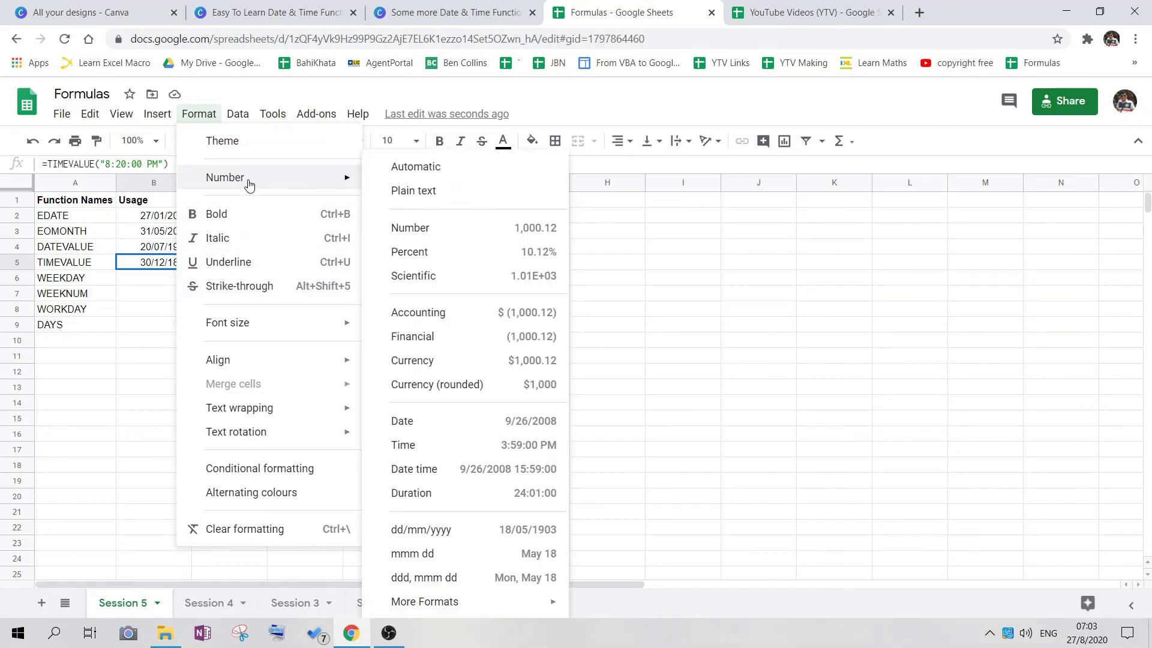
{"action": "left_click", "coordinate": [429, 445]}
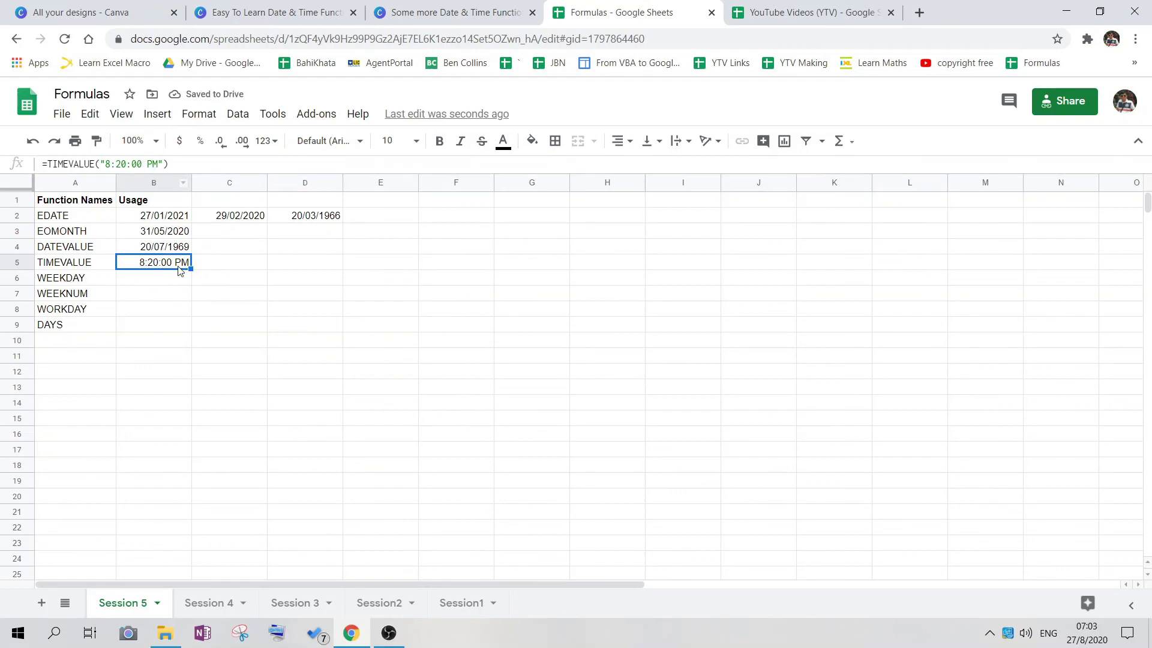
Enter =WEEKDAY(date(2020,8,27),2) in cell B6 beside the WEEKDAY label.
{"action": "left_click", "coordinate": [161, 277]}
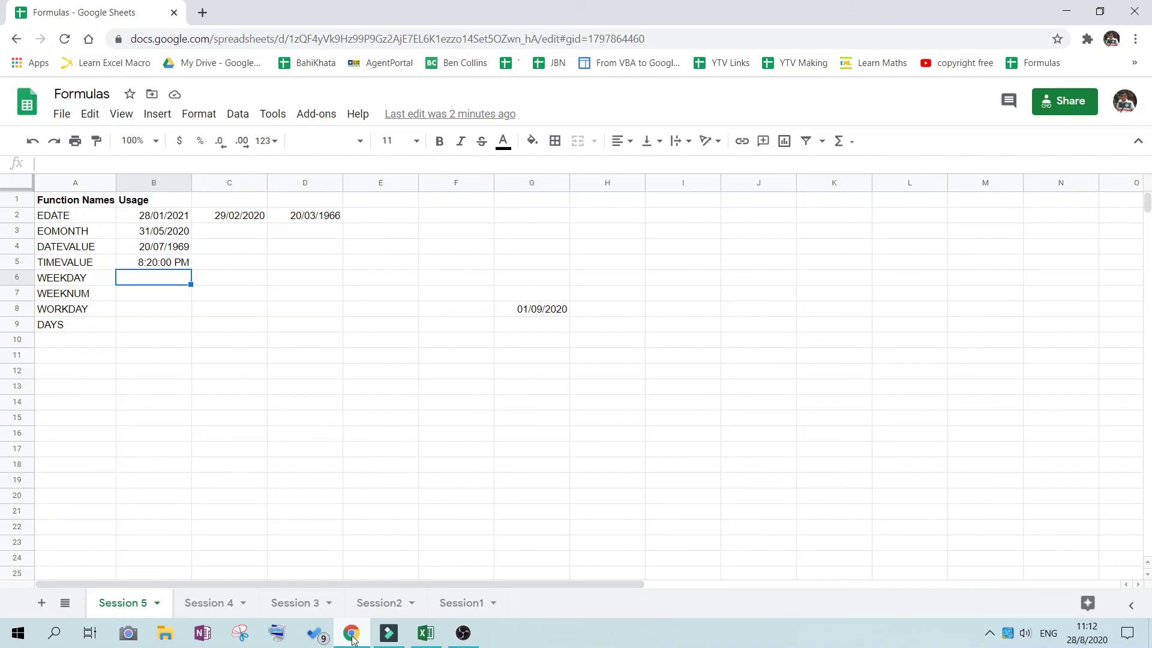
{"action": "type", "text": "=WEEKDAY("}
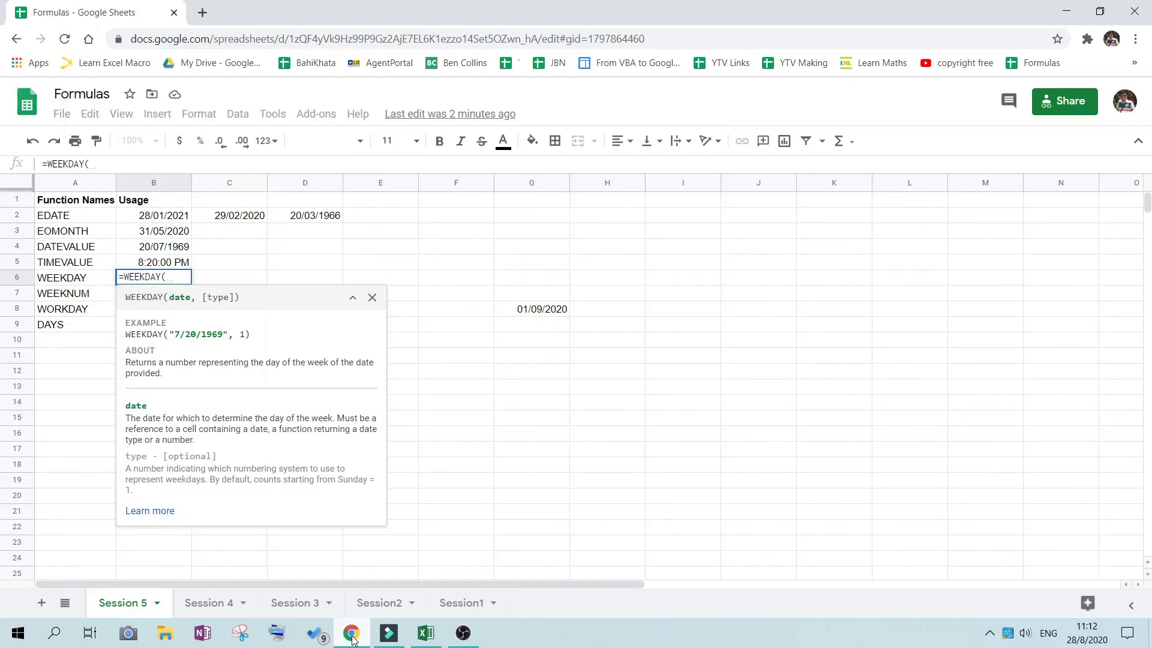
{"action": "type", "text": "date("}
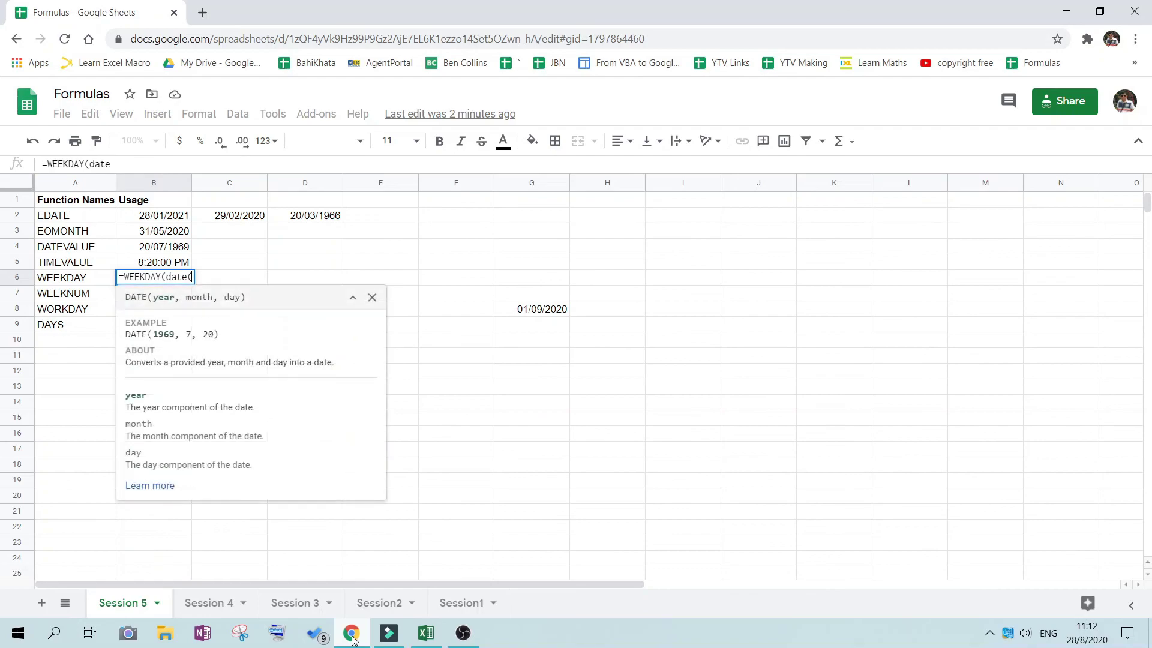
{"action": "type", "text": "2020,"}
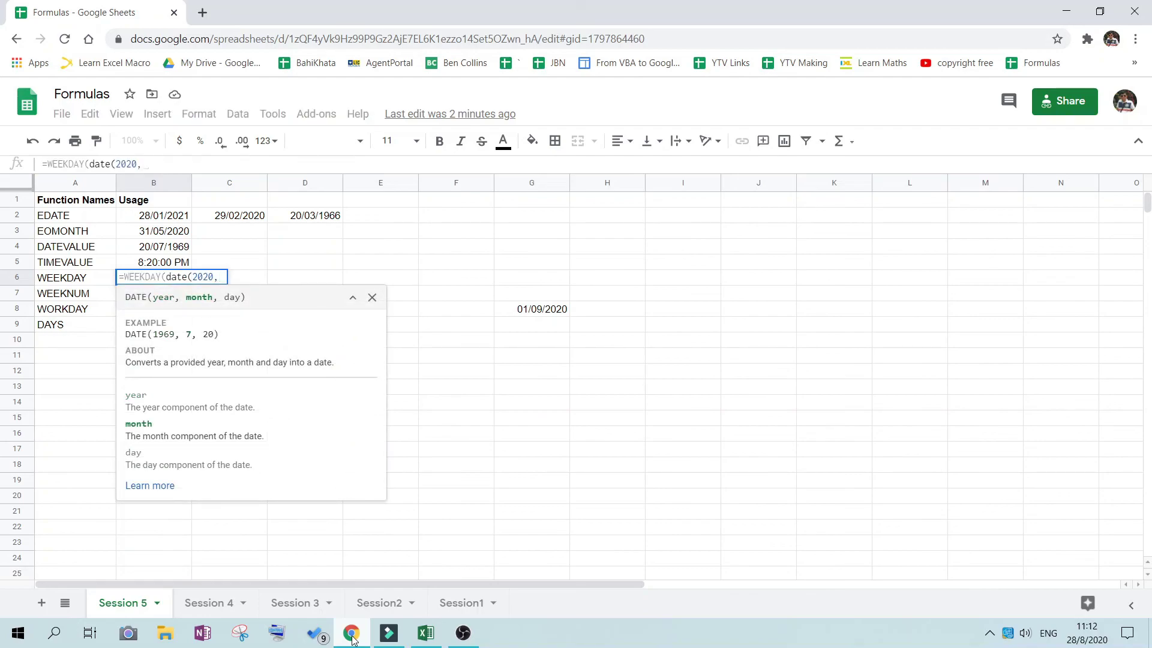
{"action": "type", "text": "8,27)"}
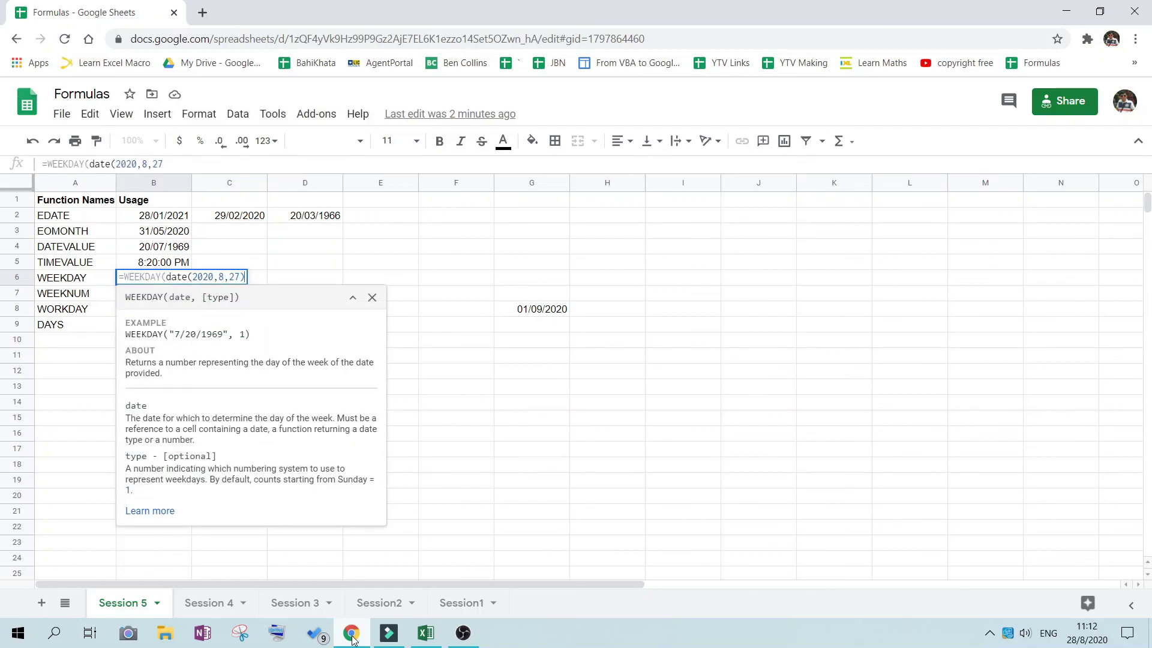
{"action": "type", "text": ","}
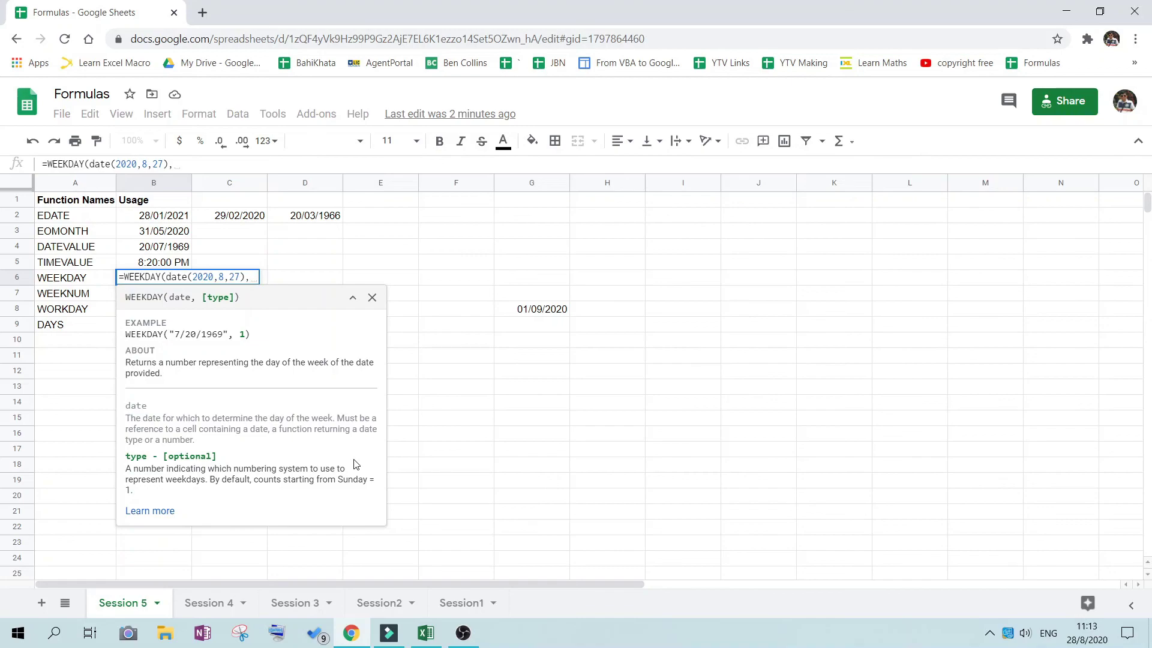
{"action": "type", "text": "2"}
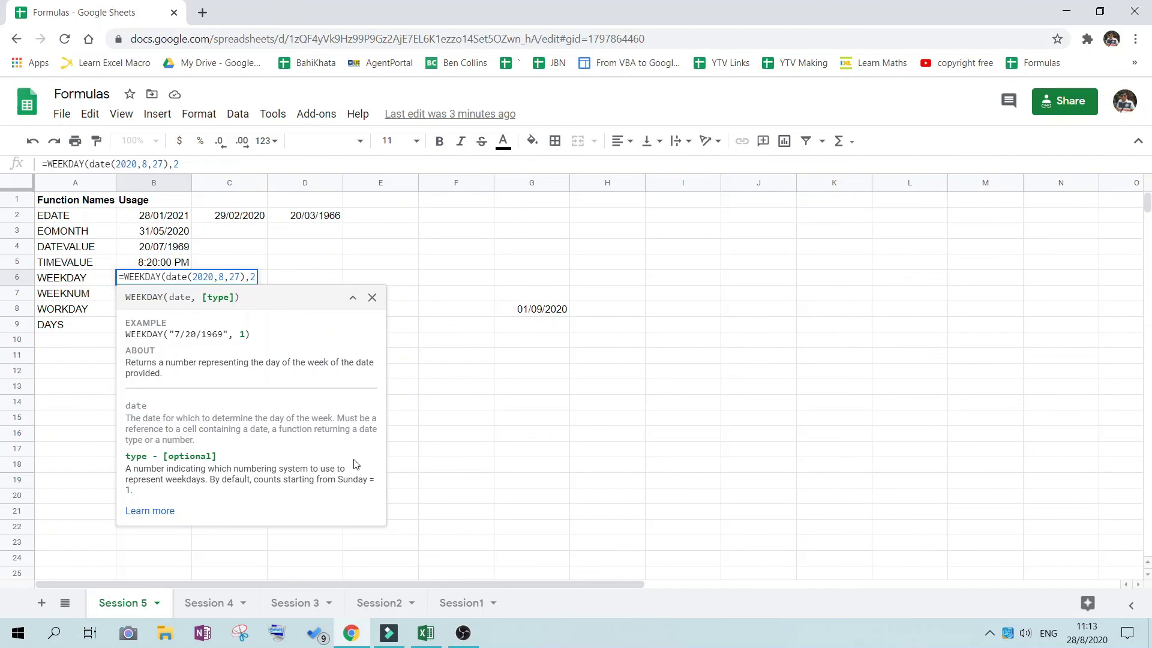
{"action": "type", "text": ")"}
{"action": "key", "text": "Return"}
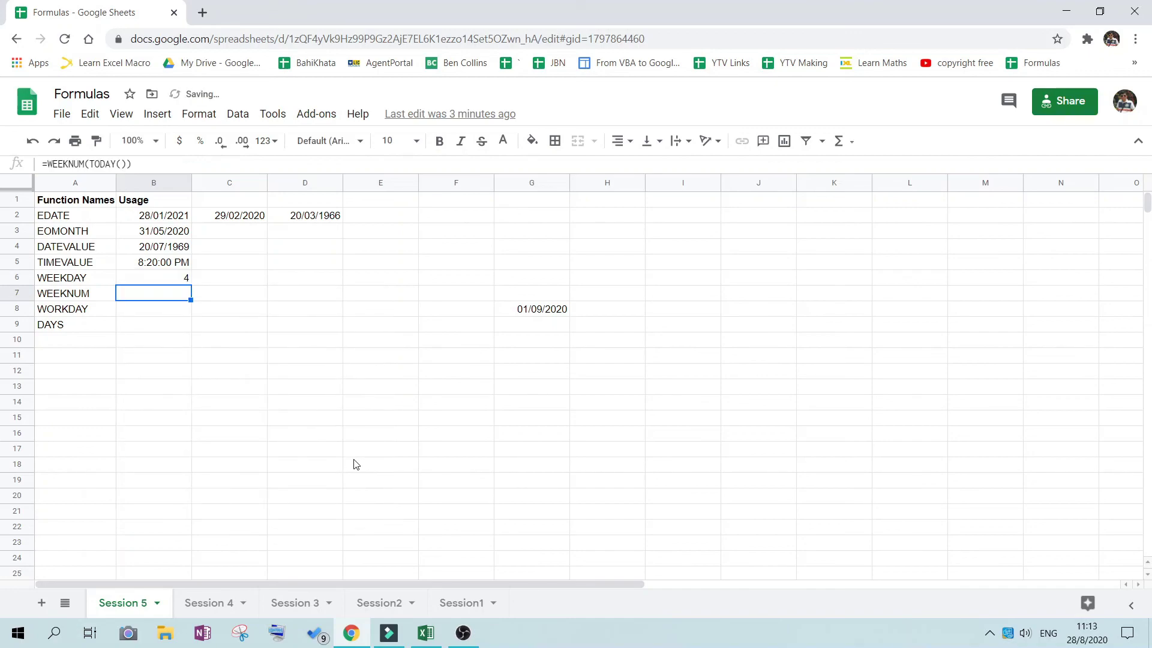
{"action": "key", "text": "Up"}
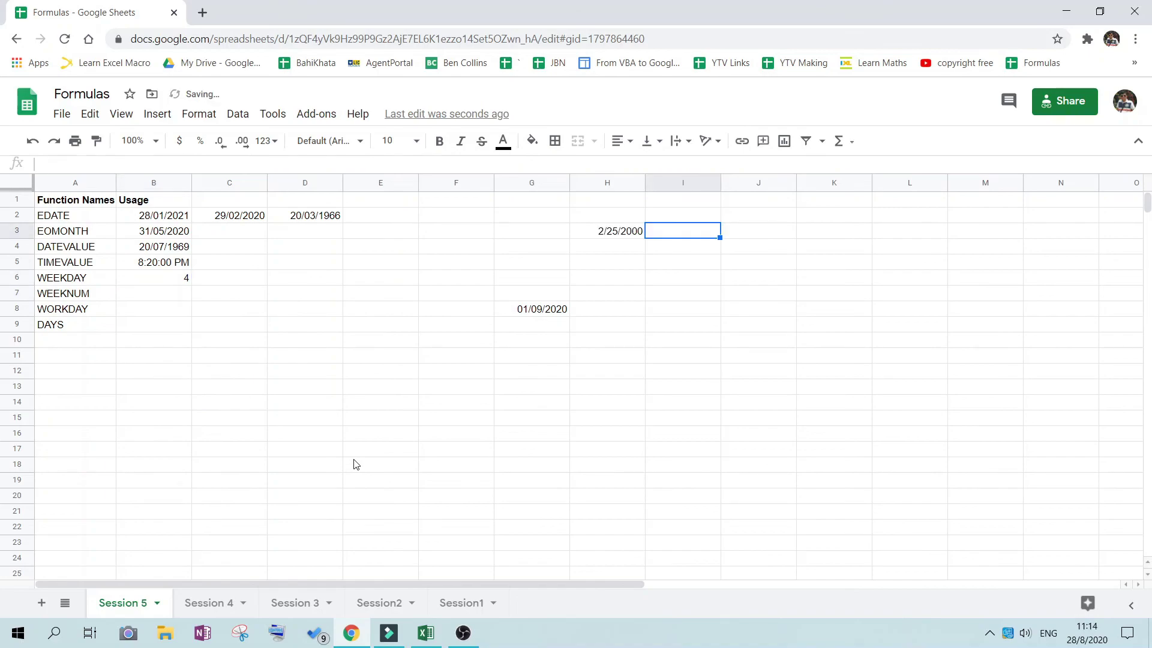
Clear the stray date from cell H3 and return to the start of row 3.
{"action": "key", "text": "Left"}
{"action": "key", "text": "Delete"}
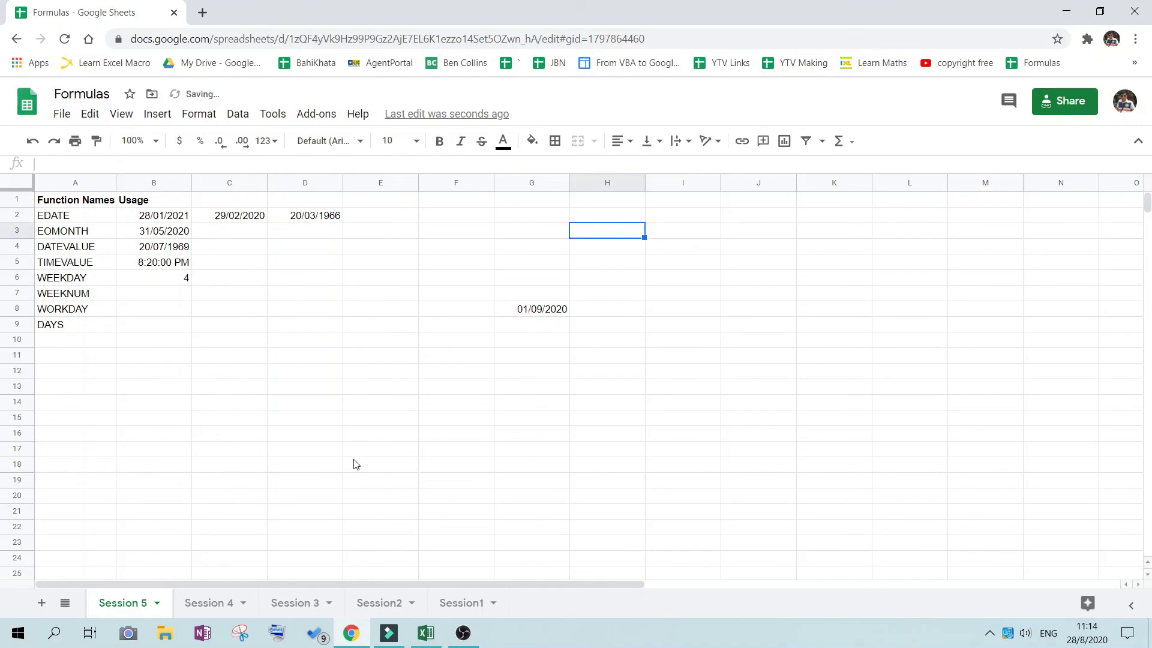
{"action": "key", "text": "Left"}
{"action": "key", "text": "Left"}
{"action": "key", "text": "Left"}
{"action": "key", "text": "Left"}
{"action": "key", "text": "Left"}
{"action": "key", "text": "Left"}
{"action": "key", "text": "Left"}
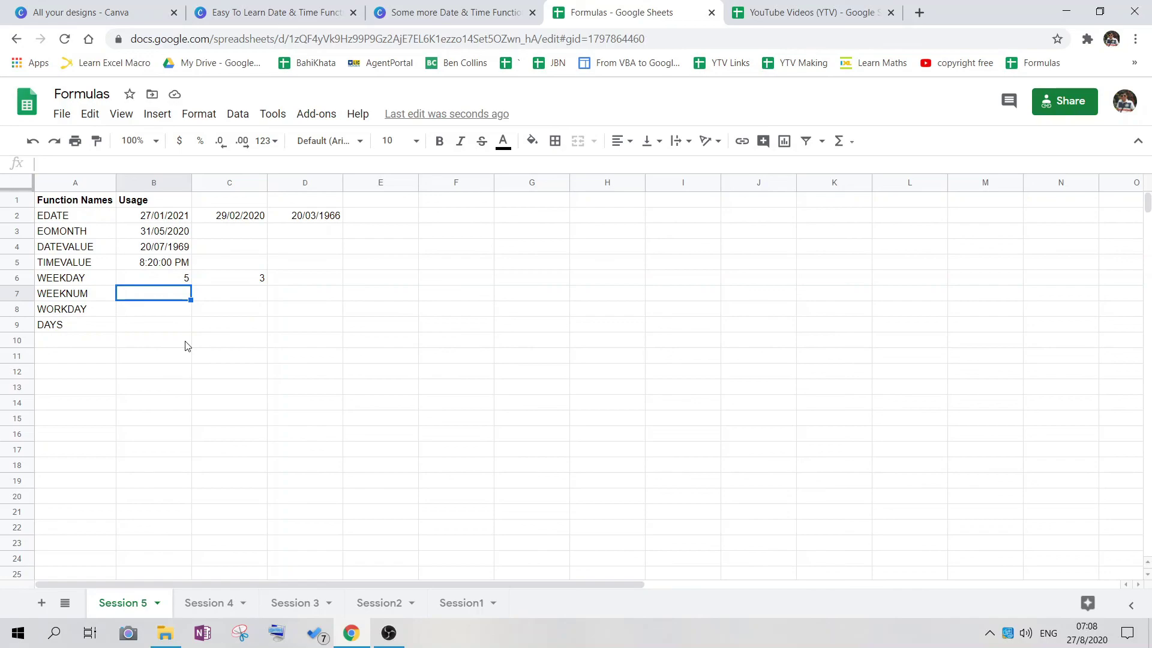
Enter =WEEKNUM(TODAY()) in cell B7 beside the WEEKNUM label.
{"action": "type", "text": "=WEEKNUM("}
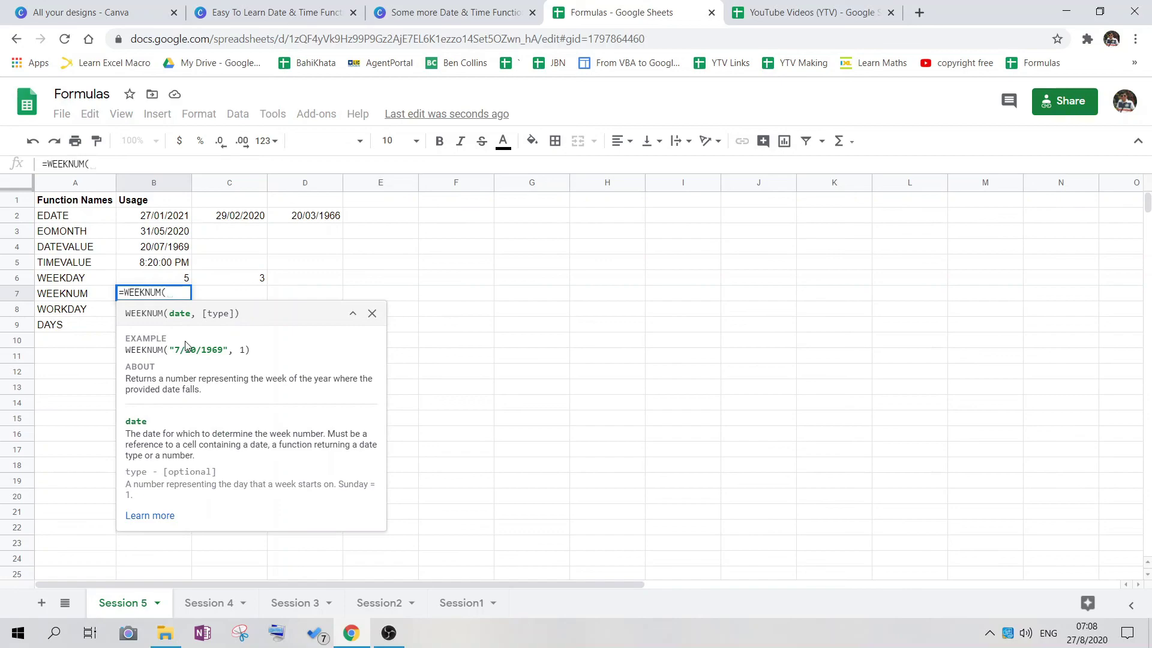
{"action": "type", "text": "TODAY(),"}
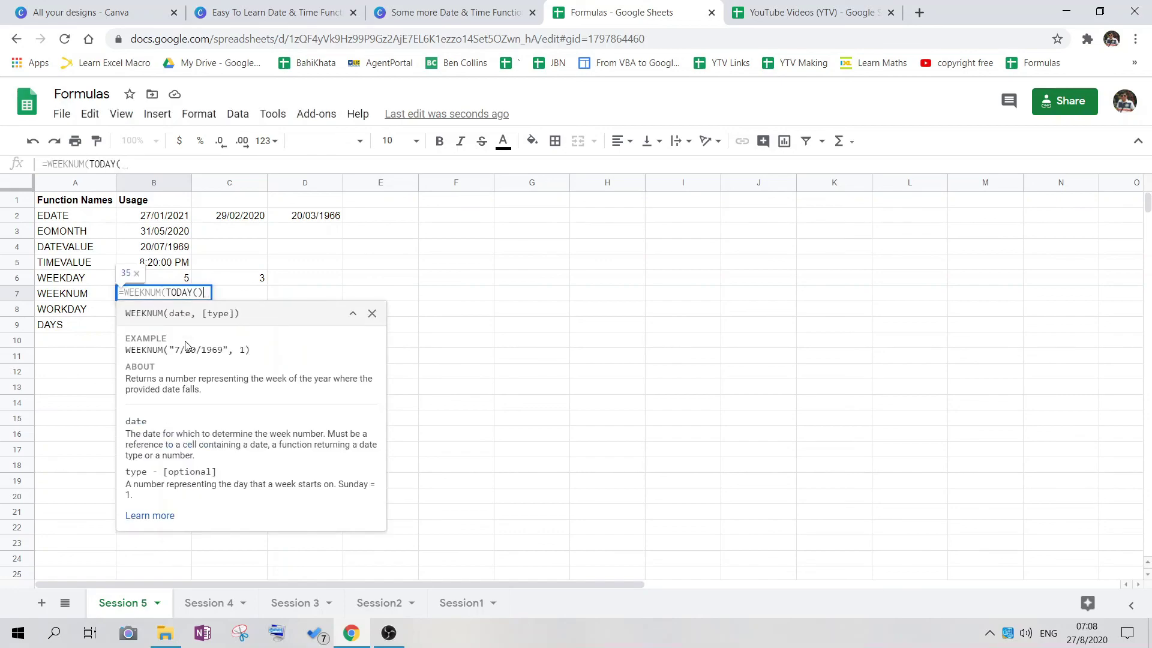
{"action": "type", "text": "1)"}
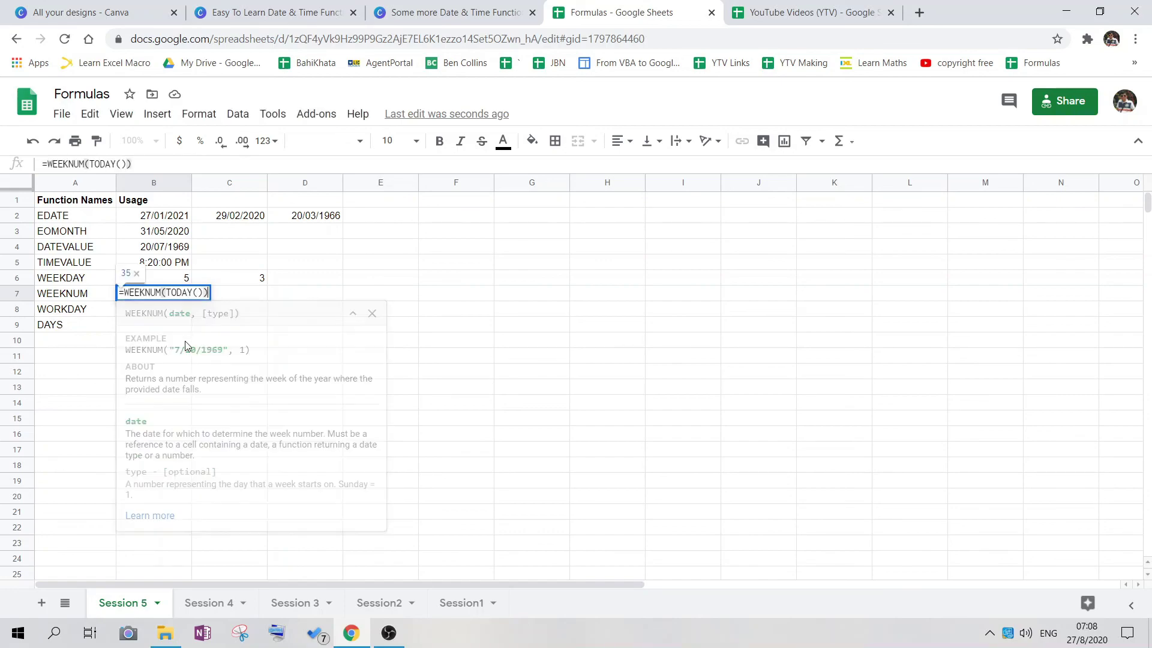
{"action": "key", "text": "Return"}
{"action": "key", "text": "Up"}
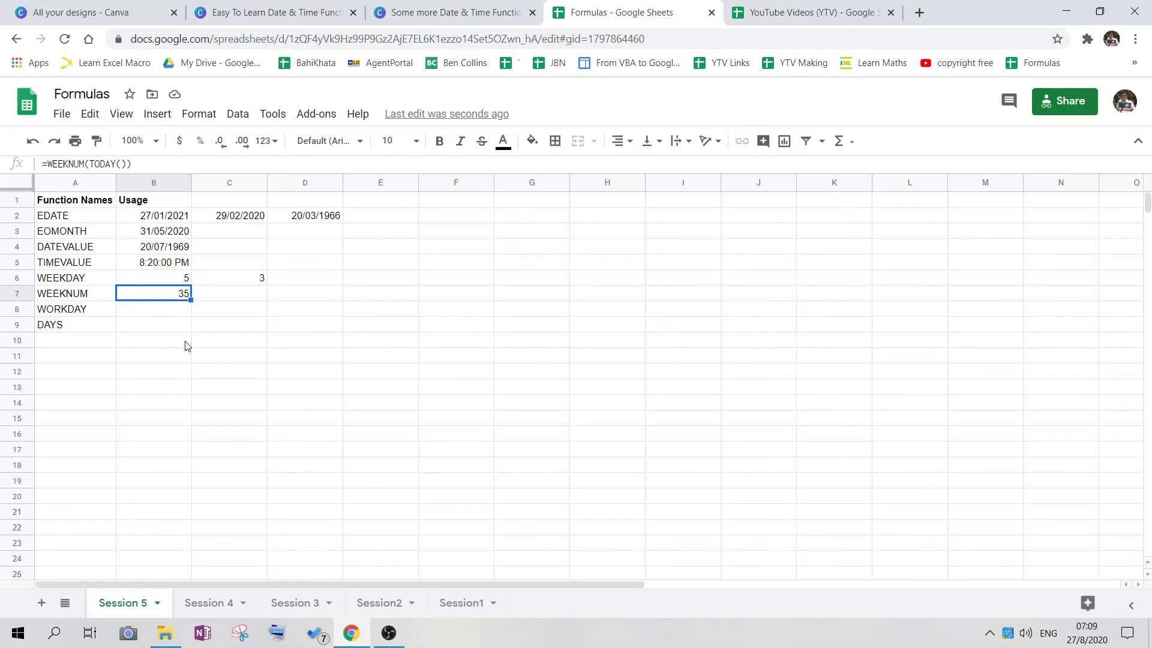
Enter =WORKDAY(TODAY(),5) in cell B8 beside the WORKDAY label.
{"action": "key", "text": "Down"}
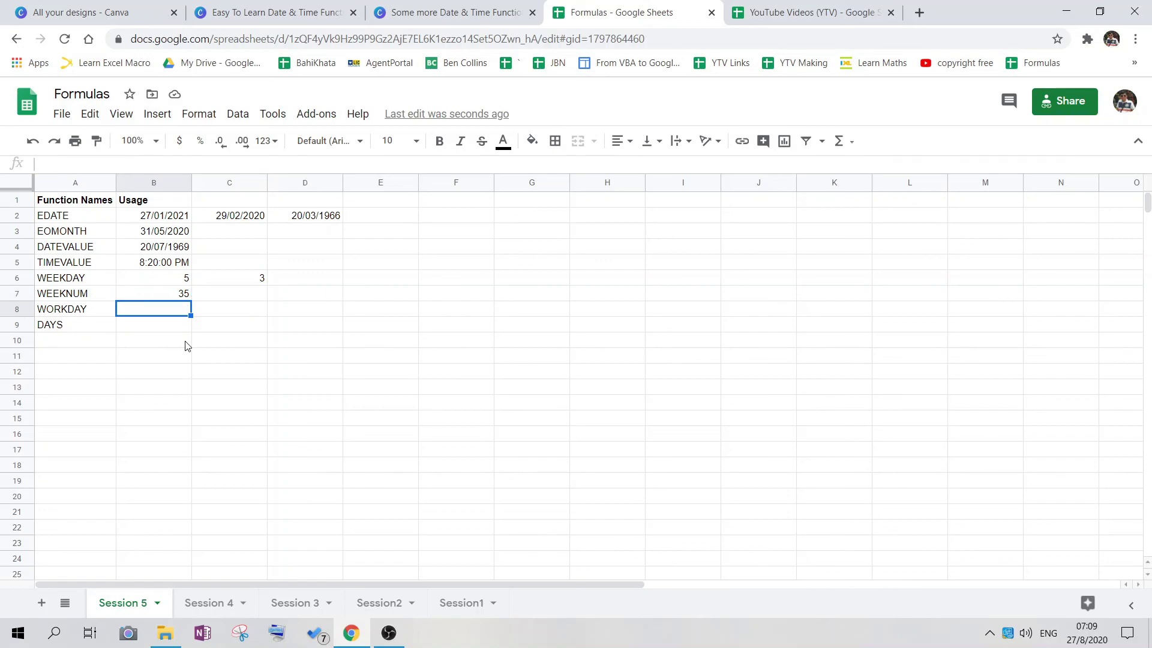
{"action": "type", "text": "=wo"}
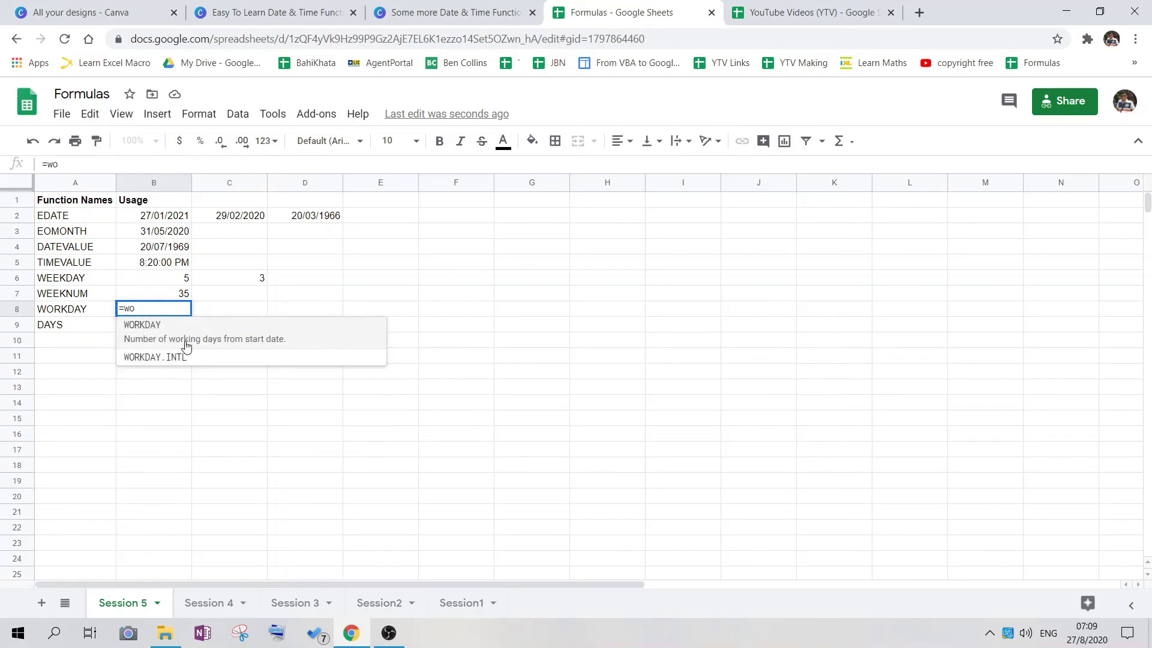
{"action": "left_click", "coordinate": [186, 346]}
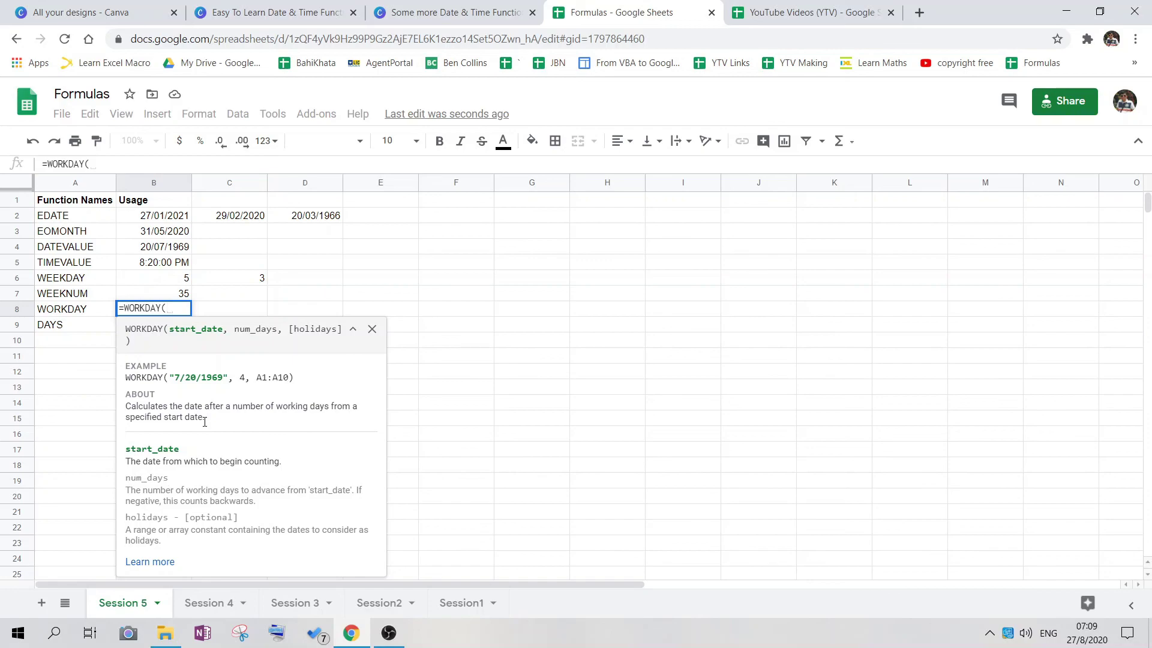
{"action": "type", "text": "TODAY(),"}
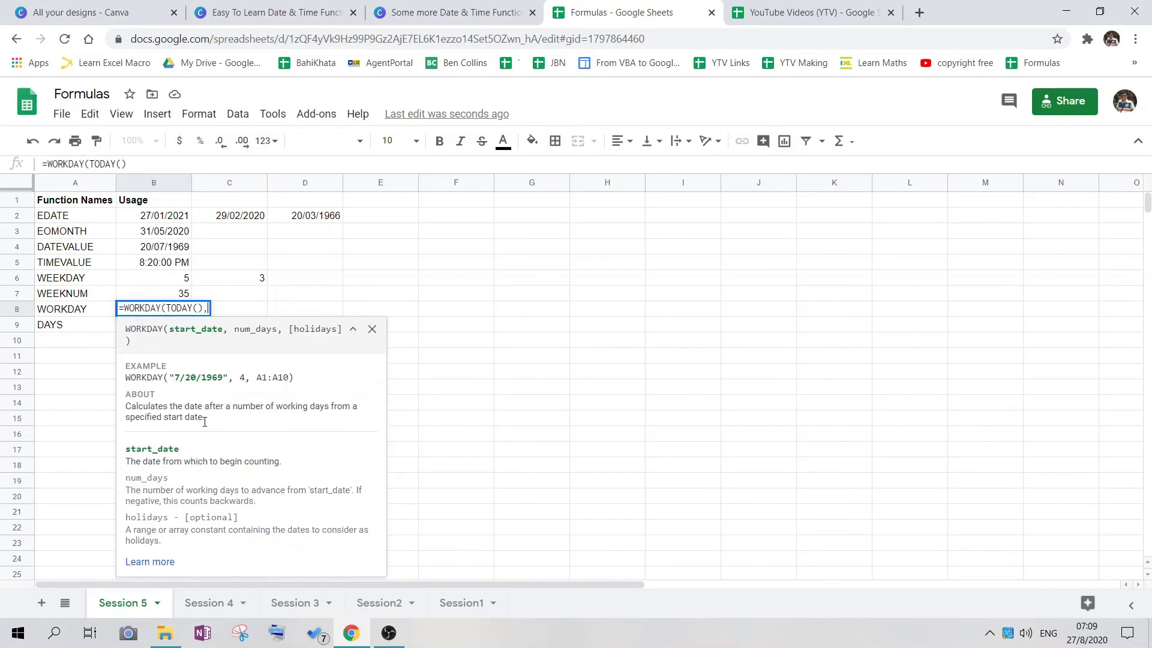
{"action": "type", "text": " 5"}
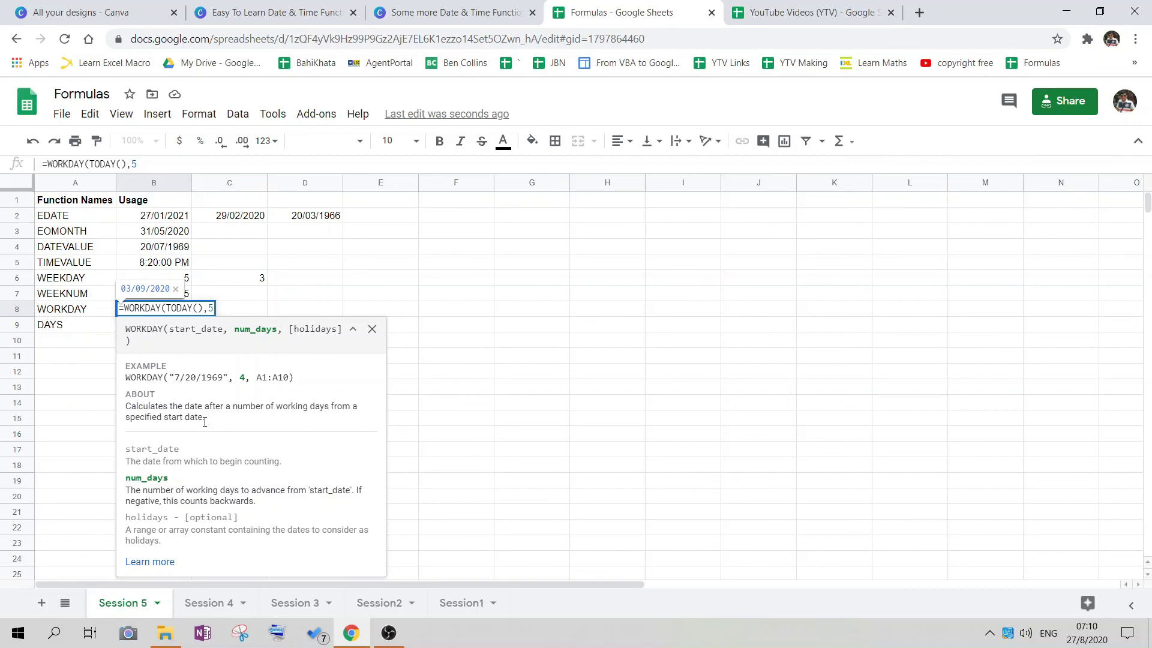
{"action": "type", "text": ","}
{"action": "key", "text": "BackSpace"}
{"action": "type", "text": ")"}
{"action": "key", "text": "Return"}
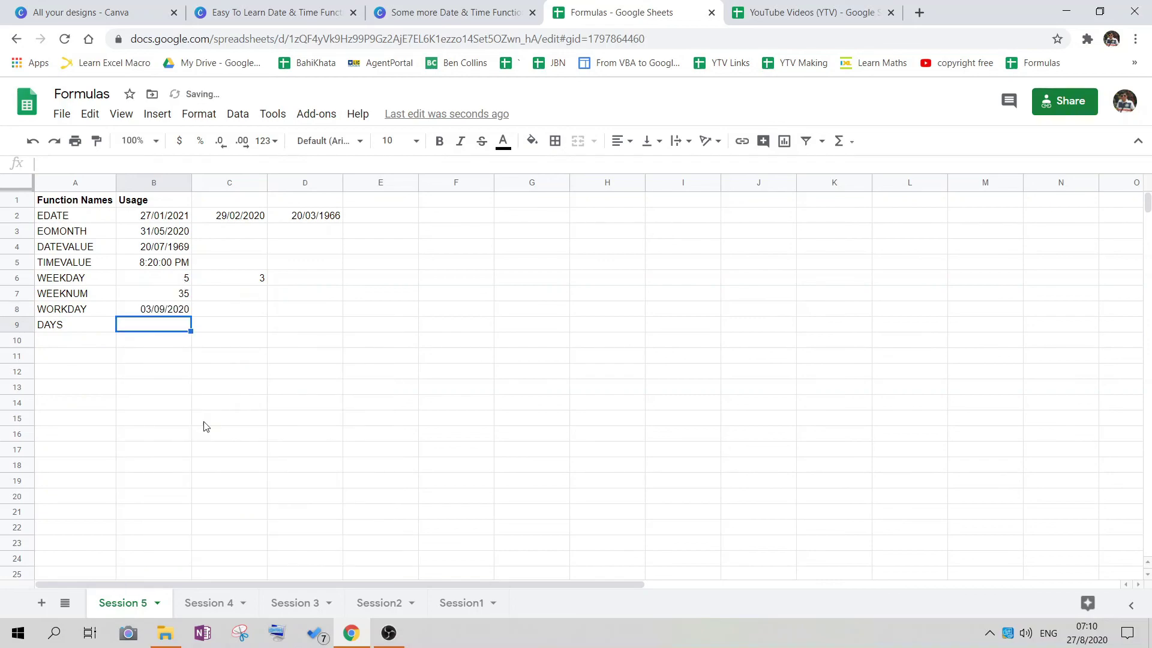
Review the num_days argument of the WORKDAY formula in B8 and check the dates following 27 August 2020 in the system calendar.
{"action": "key", "text": "Up"}
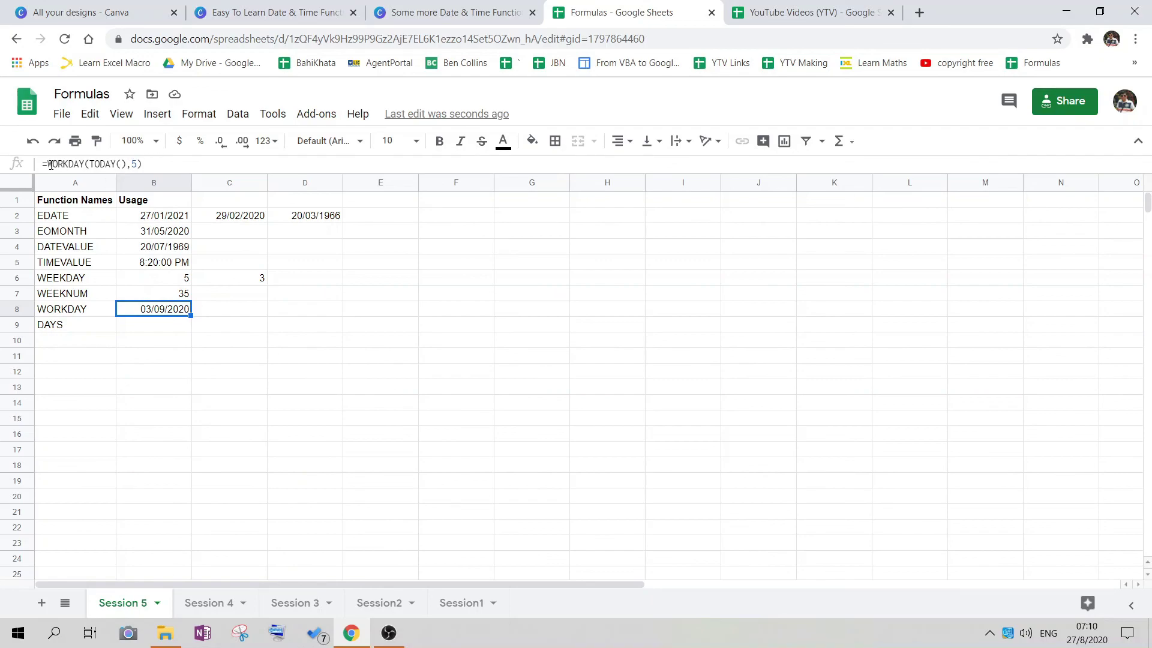
{"action": "left_click", "coordinate": [130, 163]}
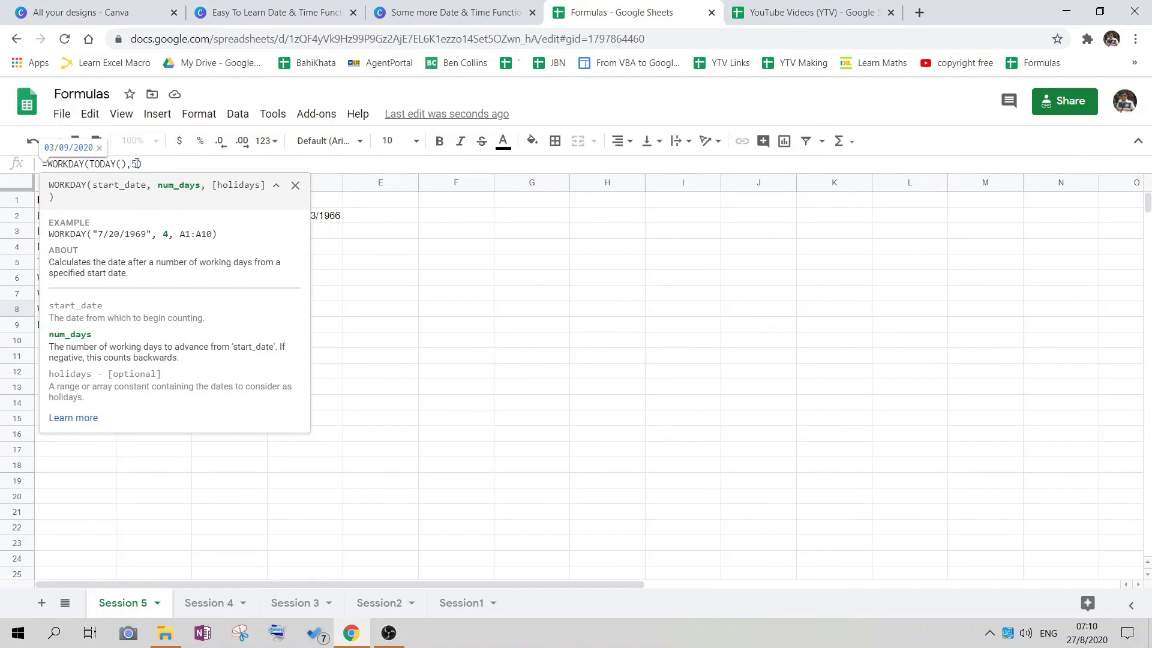
{"action": "key", "text": "Escape"}
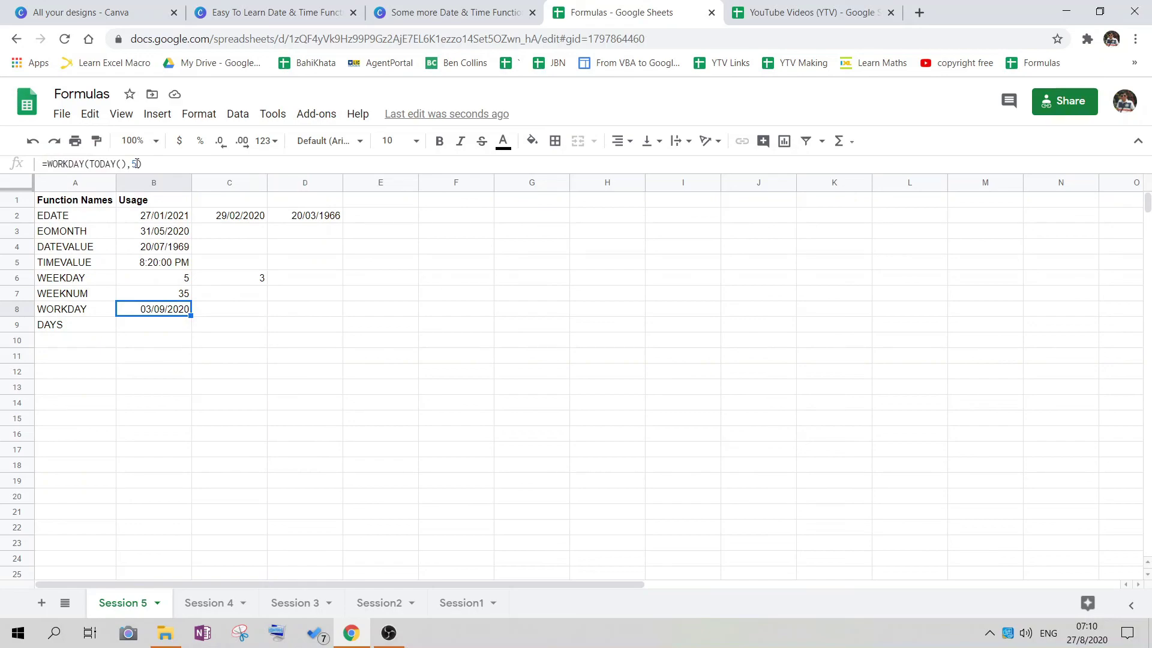
{"action": "mouse_move", "coordinate": [1090, 642]}
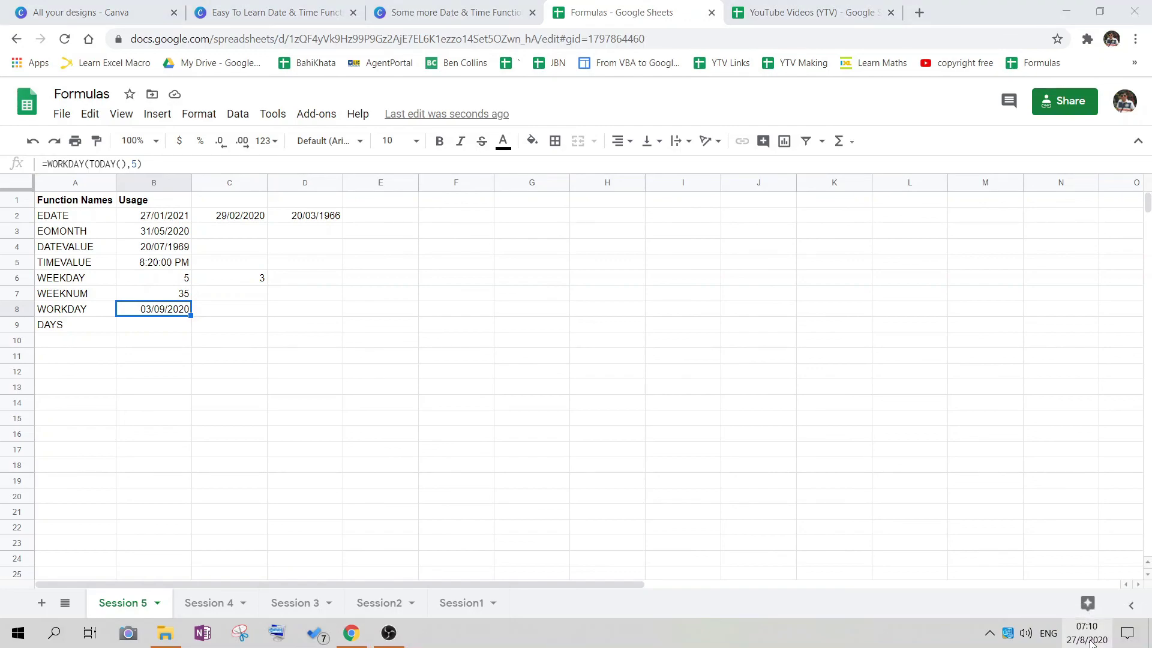
{"action": "left_click", "coordinate": [1090, 642]}
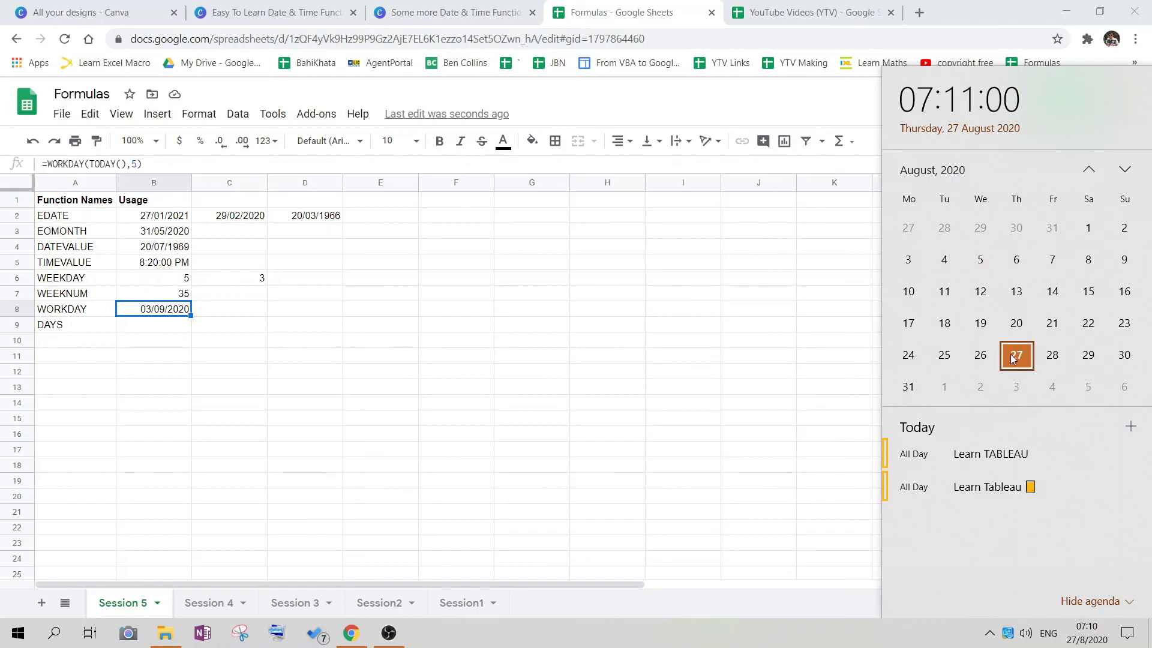
{"action": "left_click", "coordinate": [187, 374]}
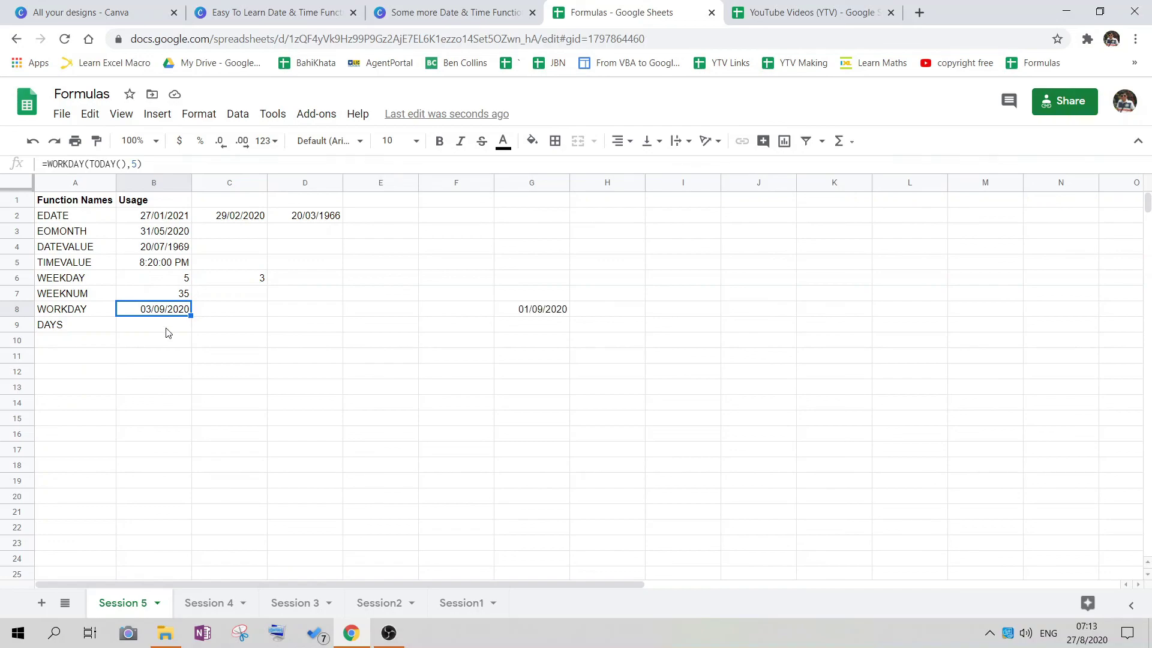
Enter =DAYS("12/31/2020",TODAY()) in cell B9 beside the DAYS label.
{"action": "left_click", "coordinate": [167, 327]}
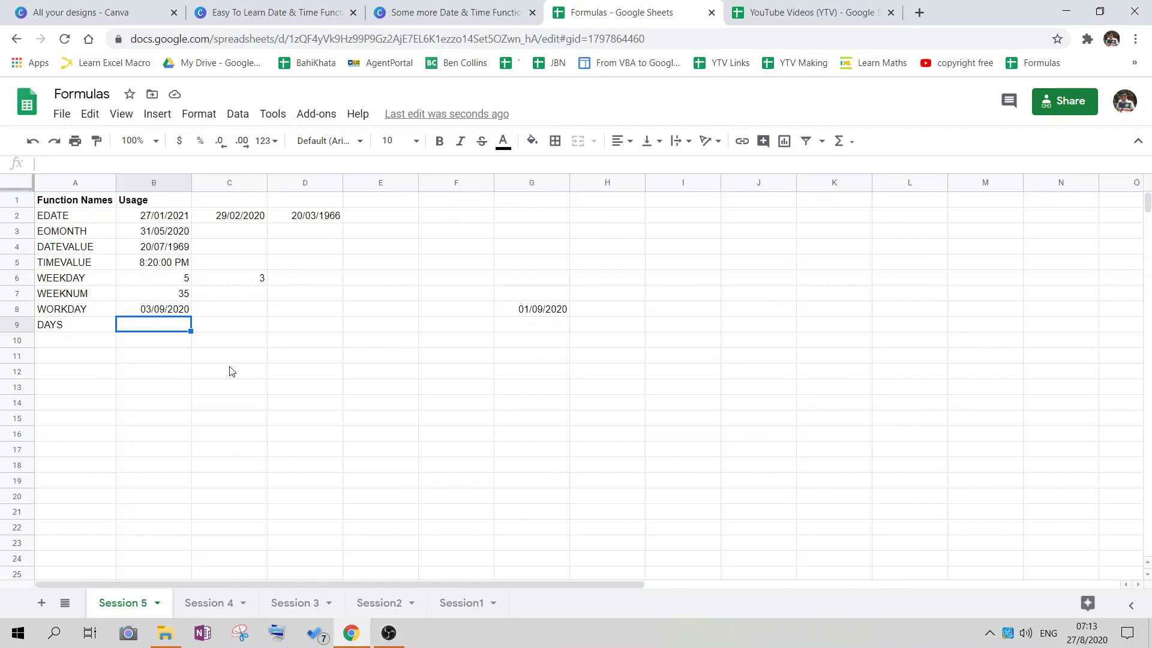
{"action": "type", "text": "="}
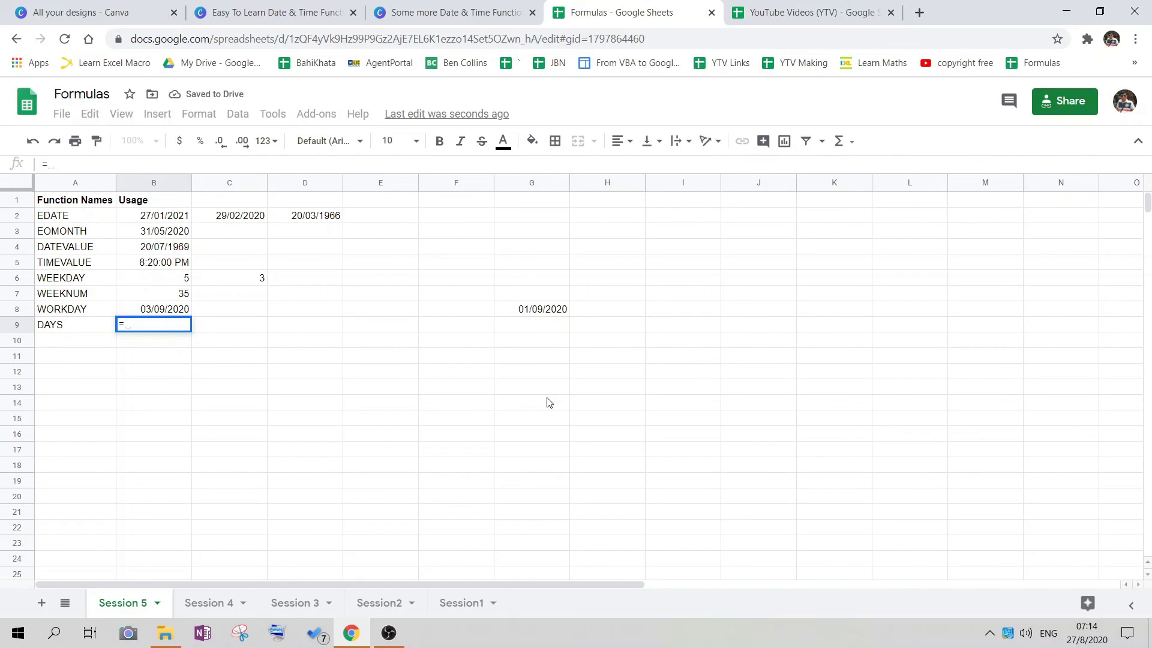
{"action": "type", "text": "days("}
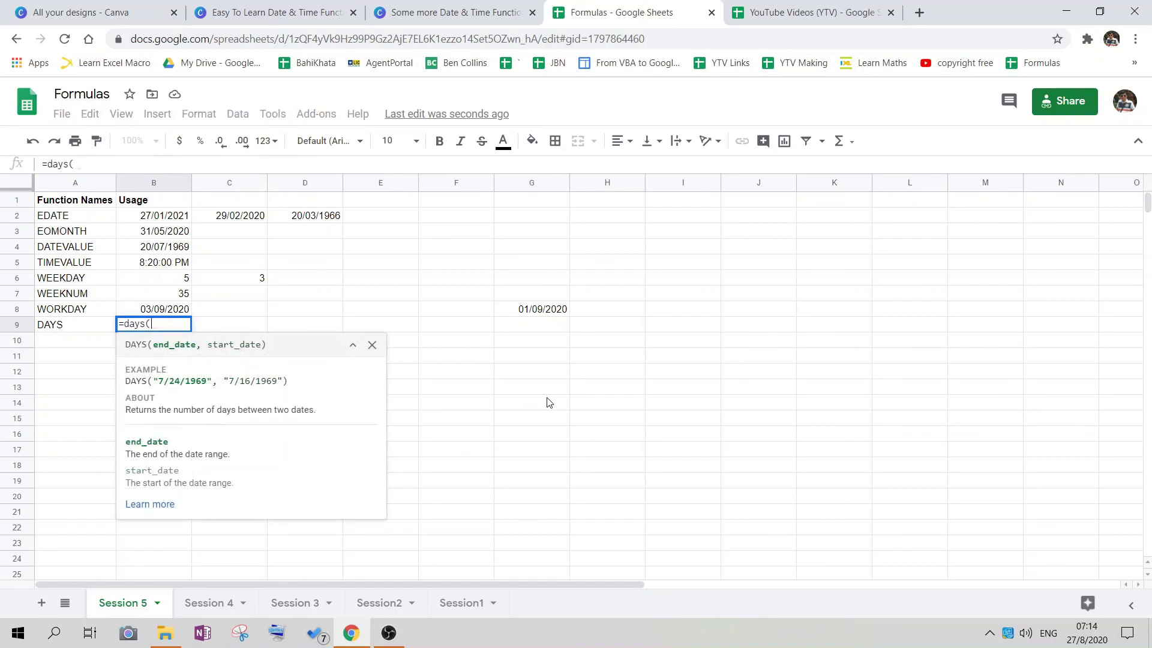
{"action": "type", "text": "\""}
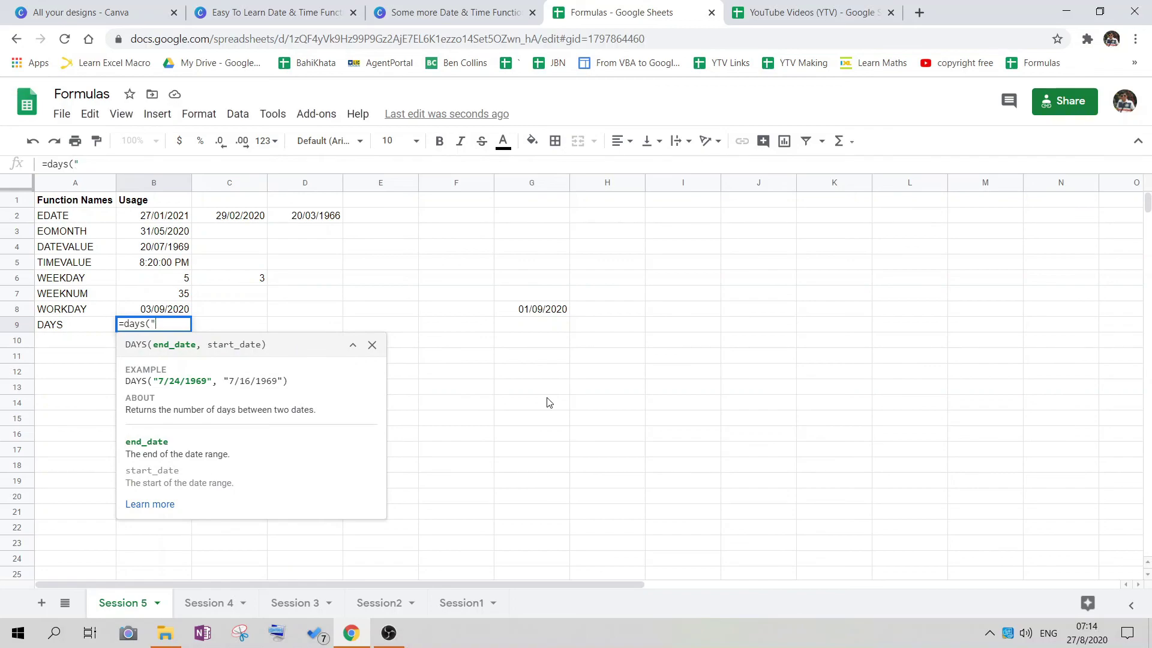
{"action": "type", "text": "12/31/2020"}
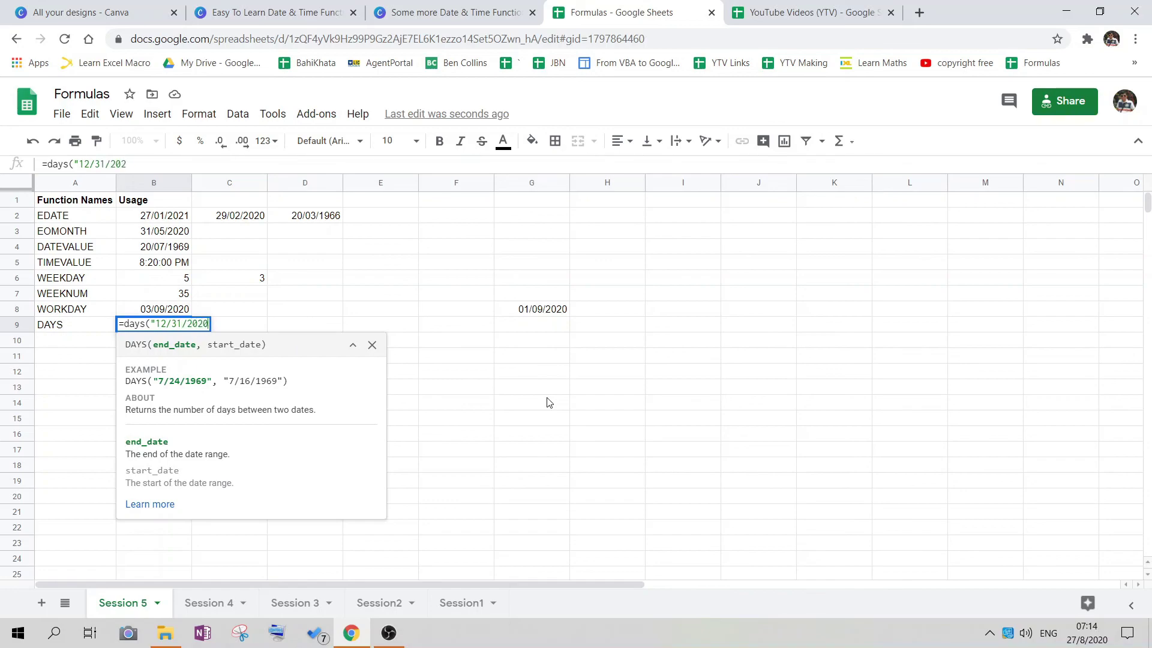
{"action": "type", "text": "\","}
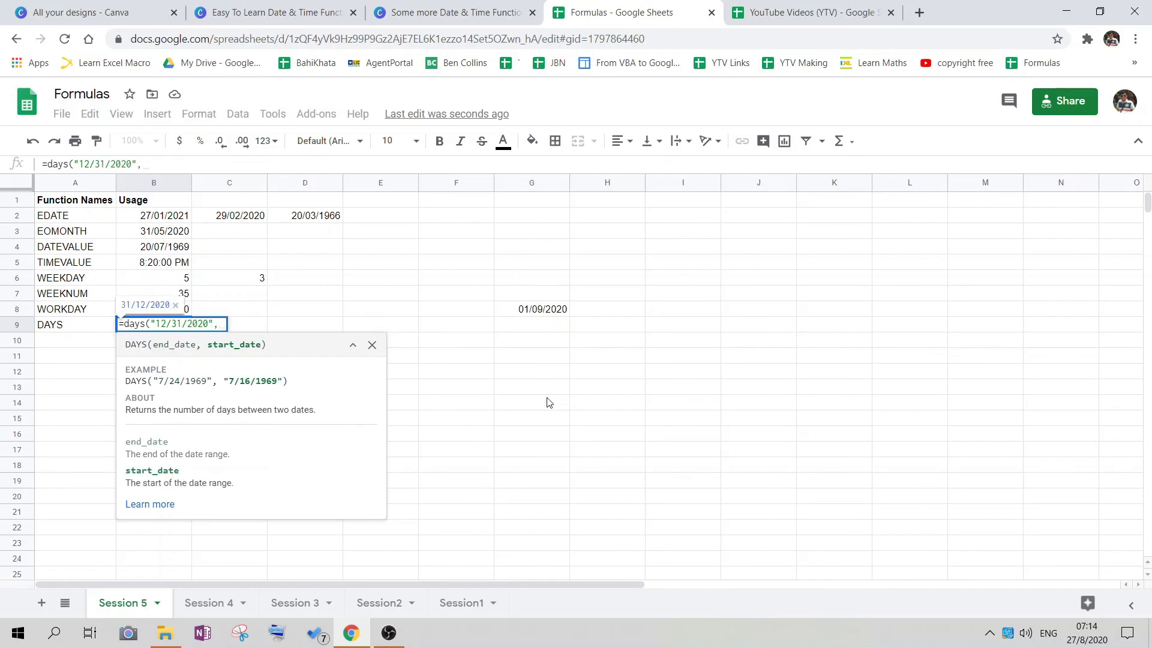
{"action": "type", "text": "tod"}
{"action": "key", "text": "Tab"}
{"action": "key", "text": "Return"}
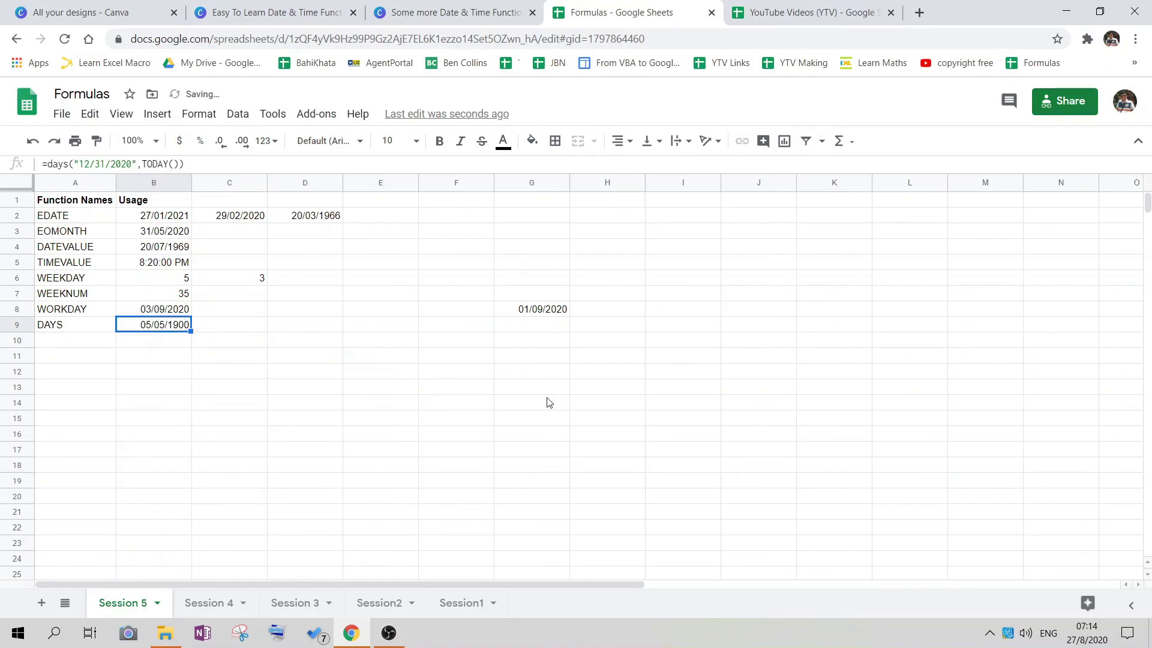
Change the number format of the DAYS result in B9 from a date to a whole number without decimals.
{"action": "left_click", "coordinate": [199, 114]}
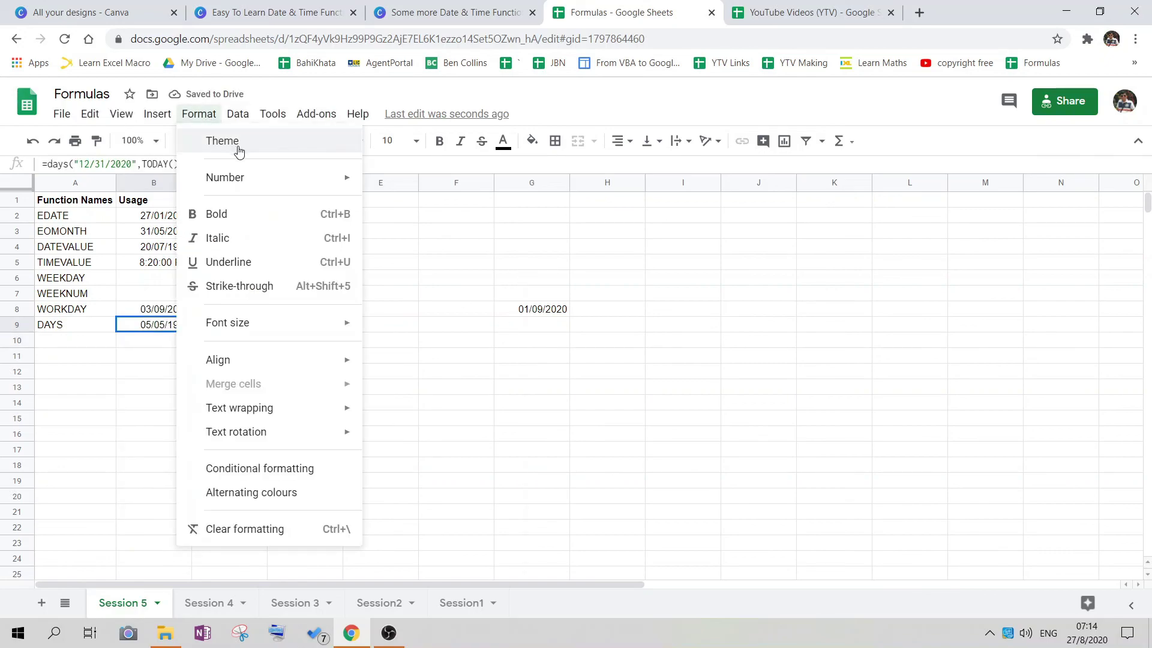
{"action": "mouse_move", "coordinate": [228, 177]}
{"action": "left_click", "coordinate": [396, 168]}
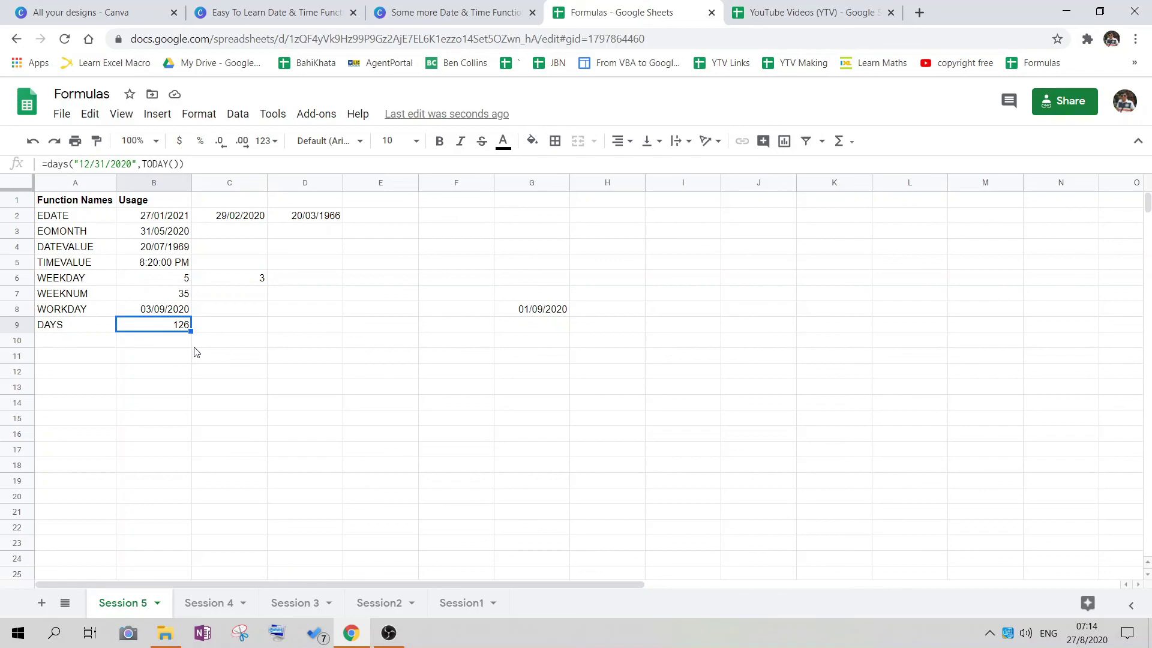
Review the EDATE formula in cell D2.
{"action": "left_click", "coordinate": [164, 389]}
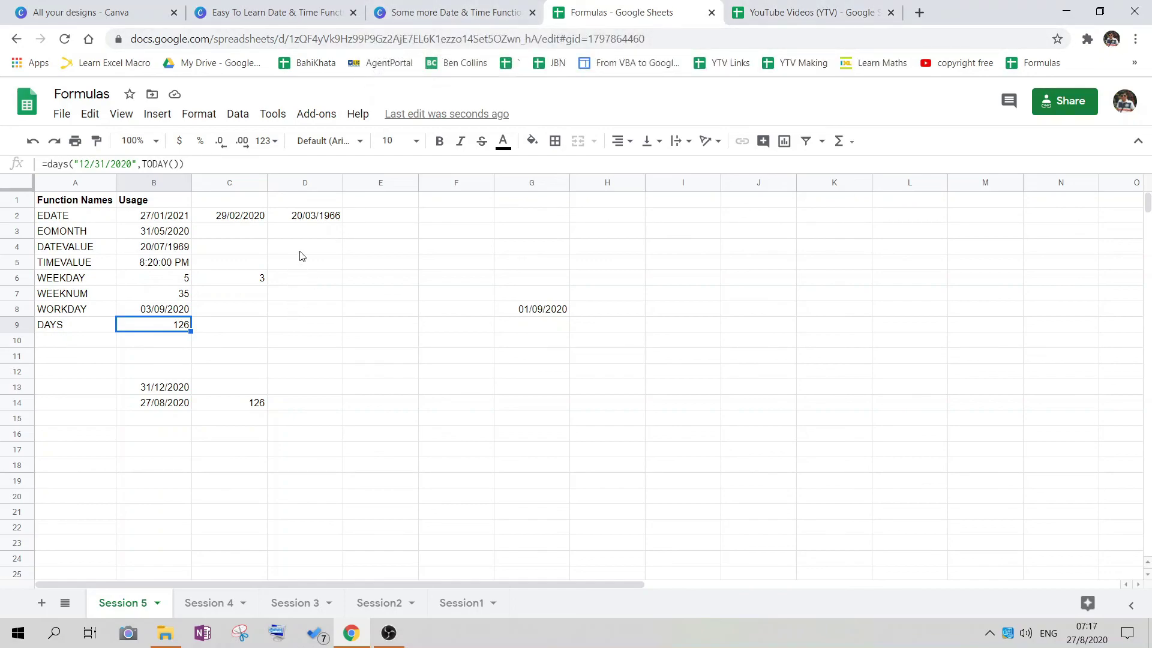
{"action": "left_click", "coordinate": [316, 218]}
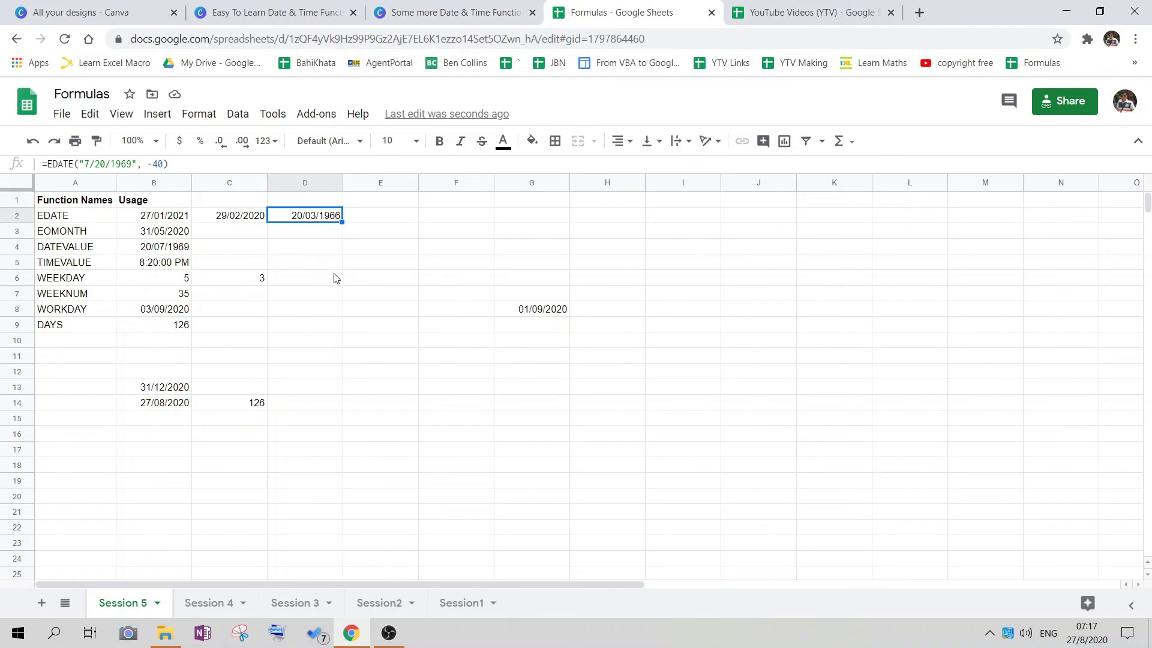